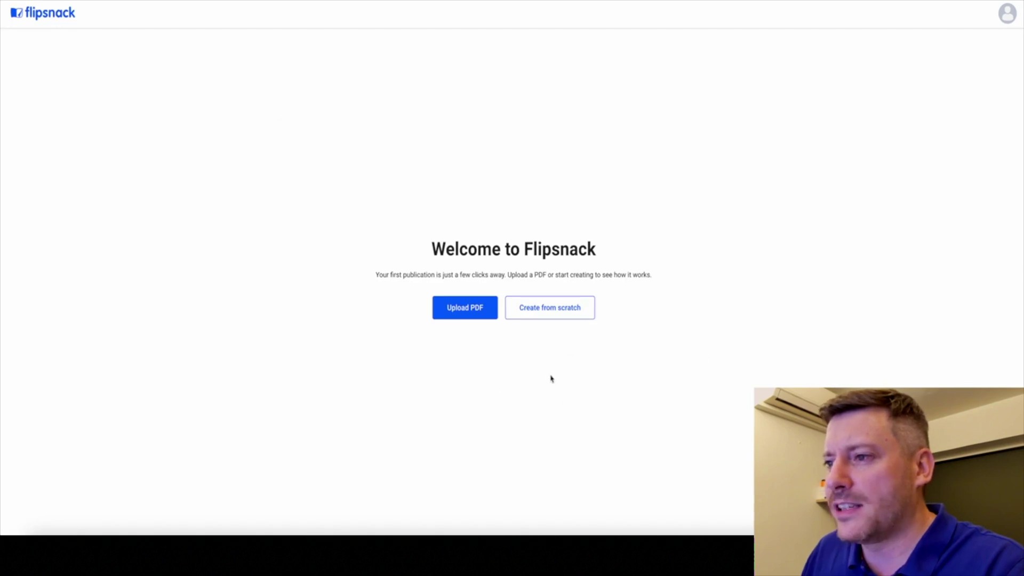
- Create a blank flipbook from scratch at the square 793 x 793 Booklet size
click(562, 313)
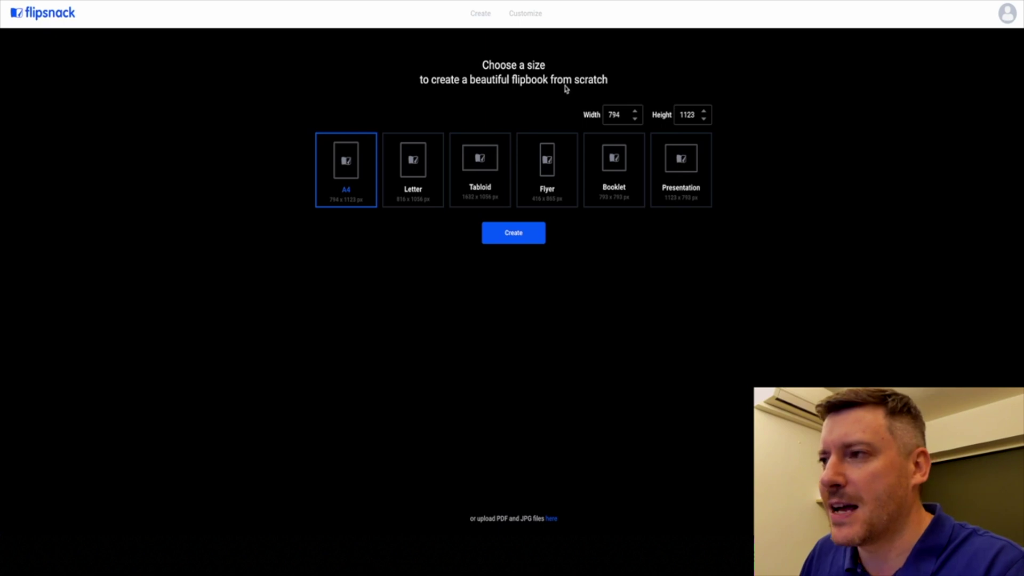
click(614, 169)
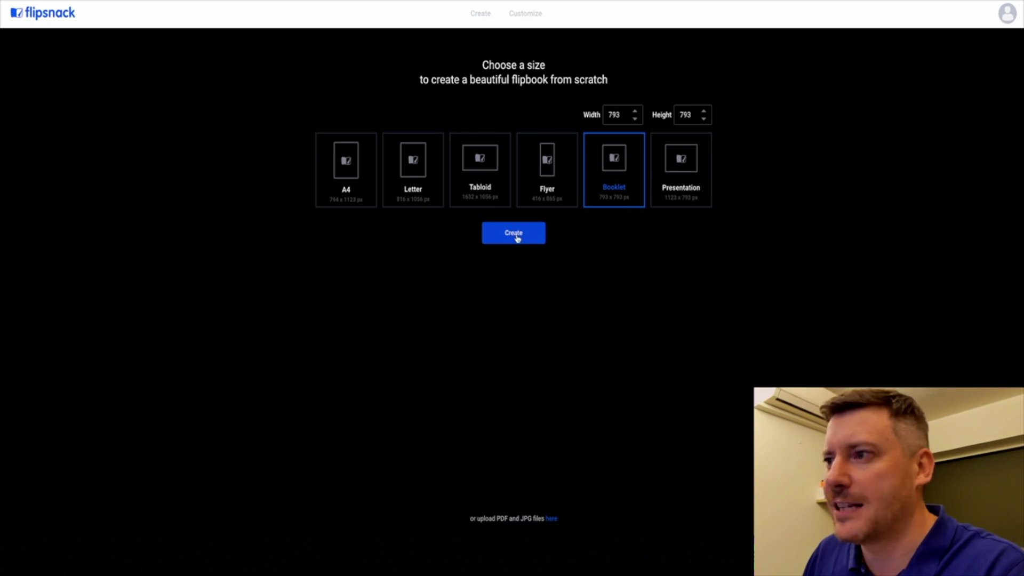
click(516, 239)
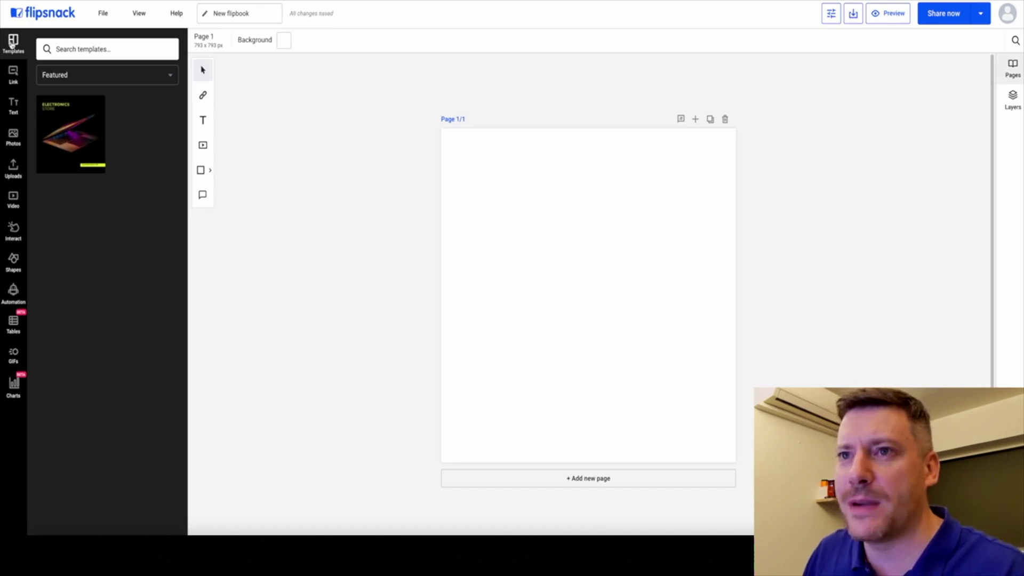
click(158, 76)
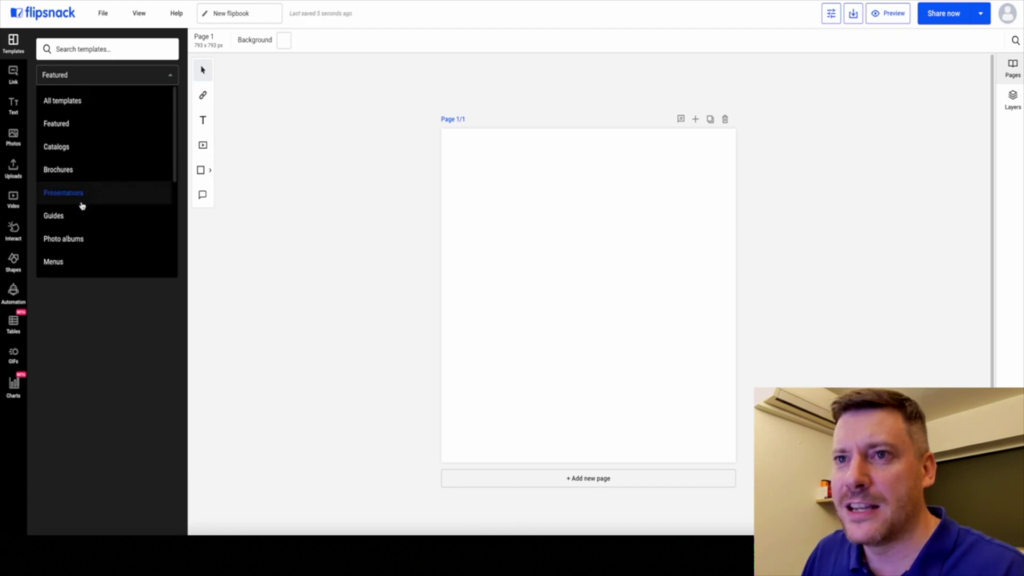
- Search templates for 'social media' and open the eight-page Annual Report template
click(93, 49)
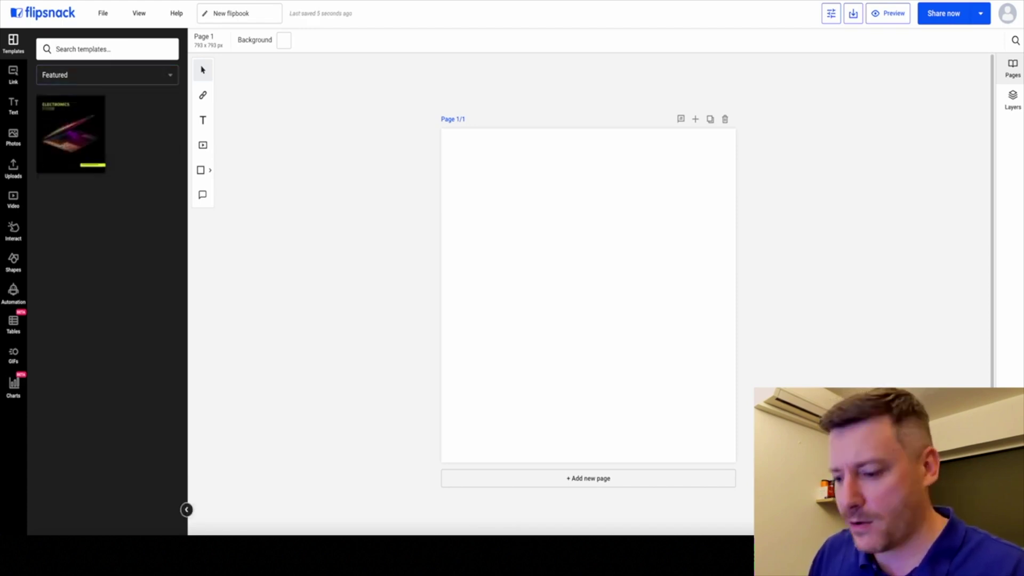
text(spcoa)
key(BackSpace)
key(BackSpace)
key(BackSpace)
text(s)
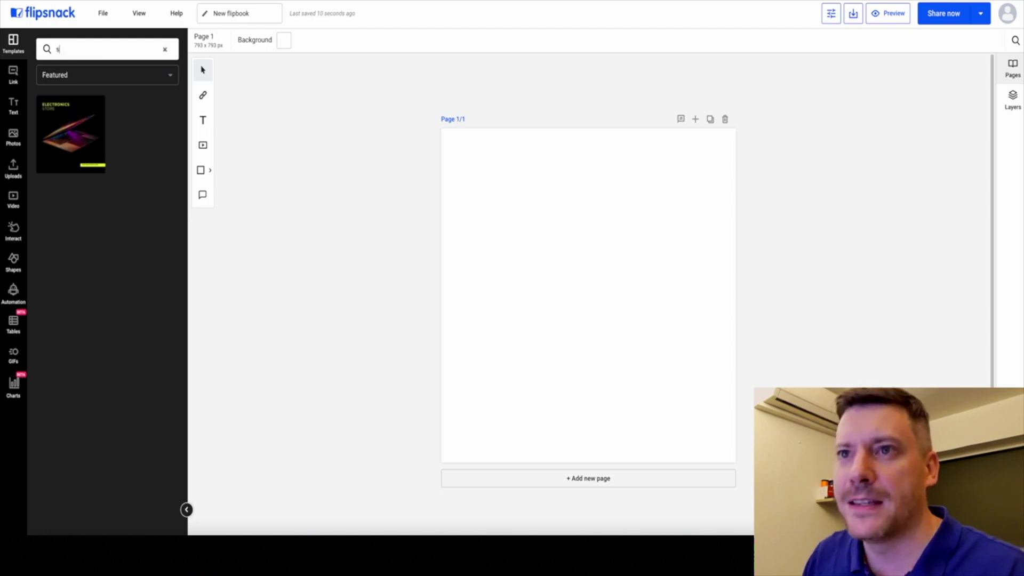
text(ocial media)
key(Return)
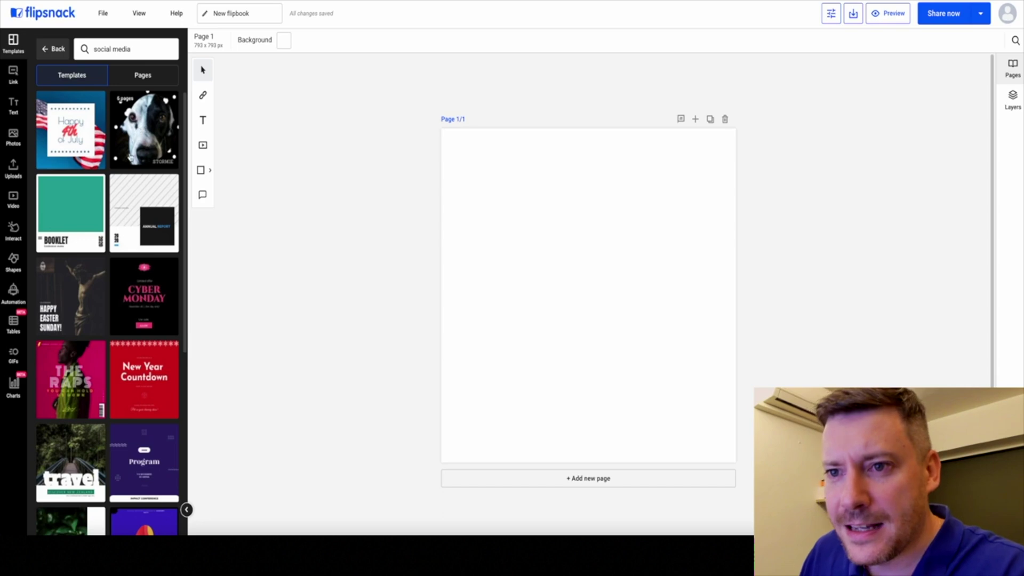
scroll(123, 160, down, 5)
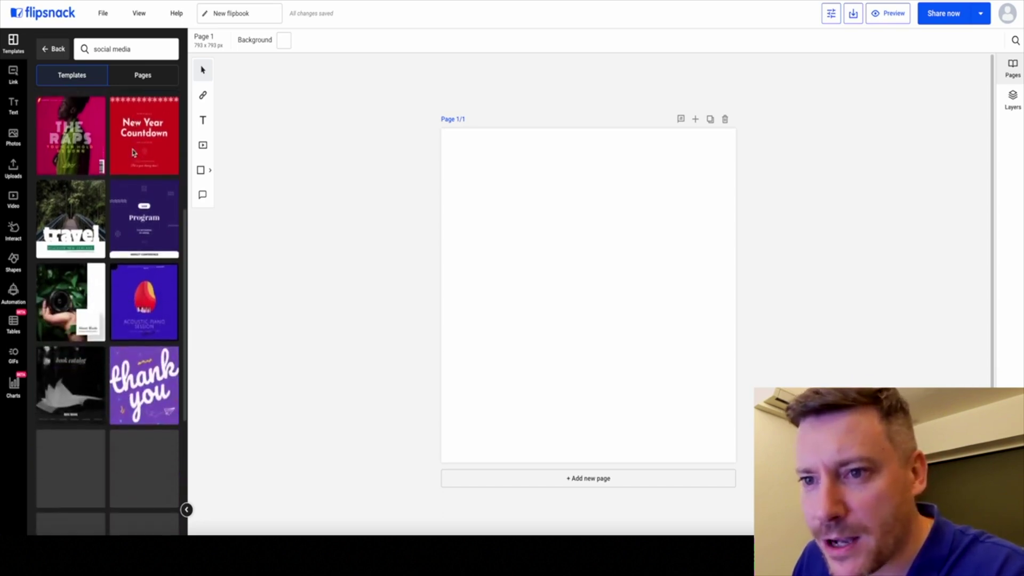
scroll(139, 297, up, 5)
click(88, 205)
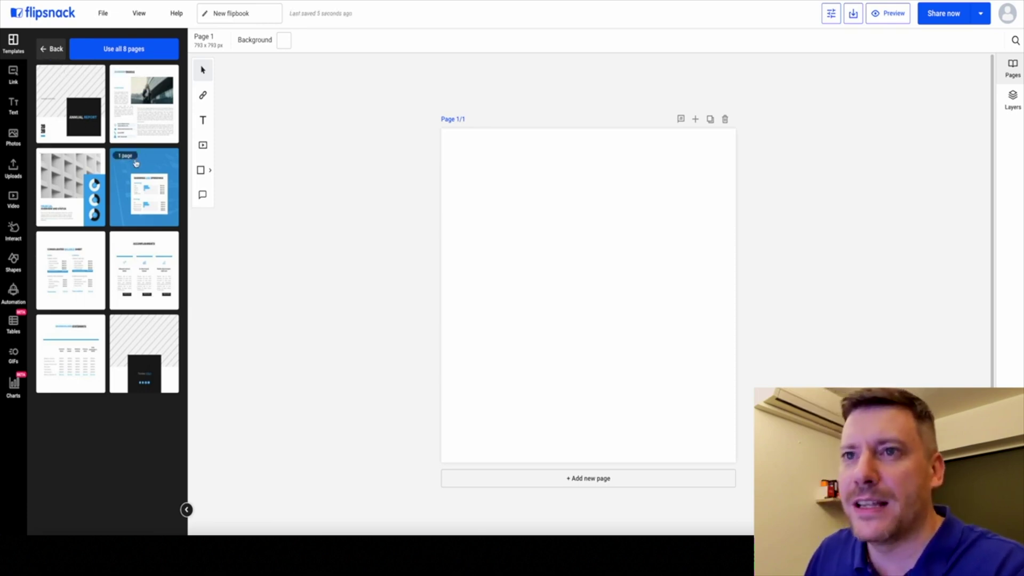
- Apply the annual report cover to page 1, edit its company and title text, and add page 2
click(78, 96)
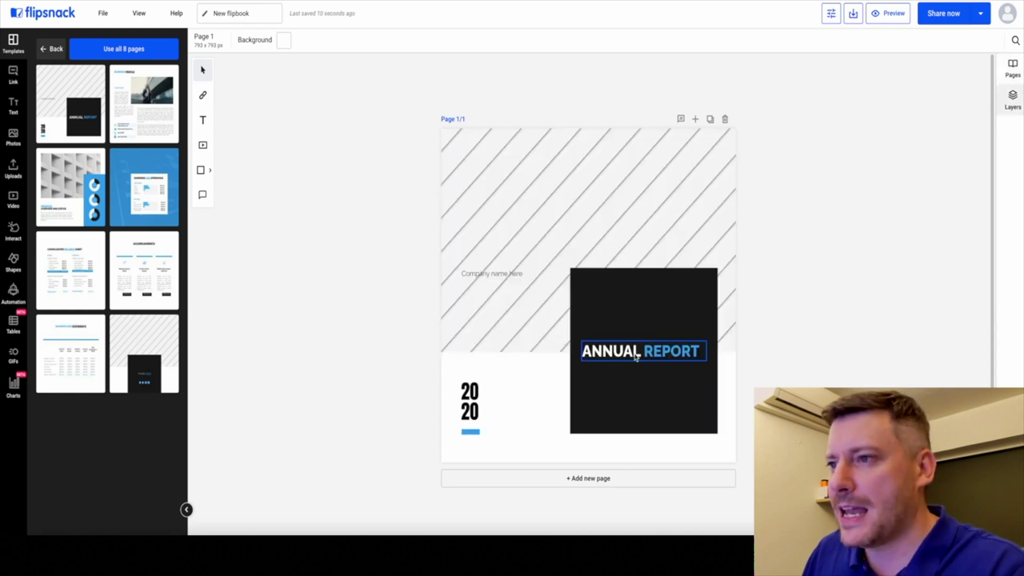
click(489, 272)
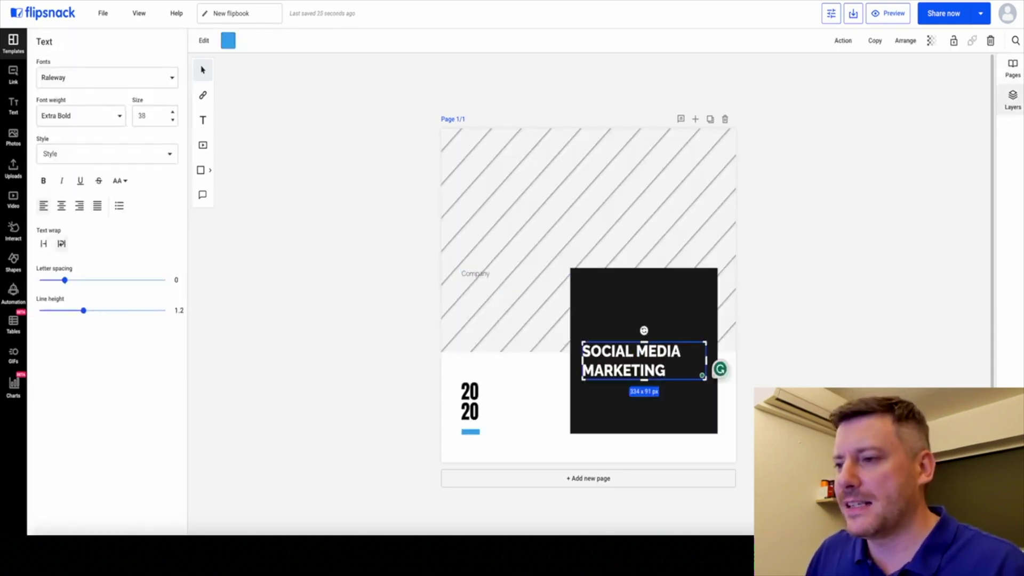
click(827, 303)
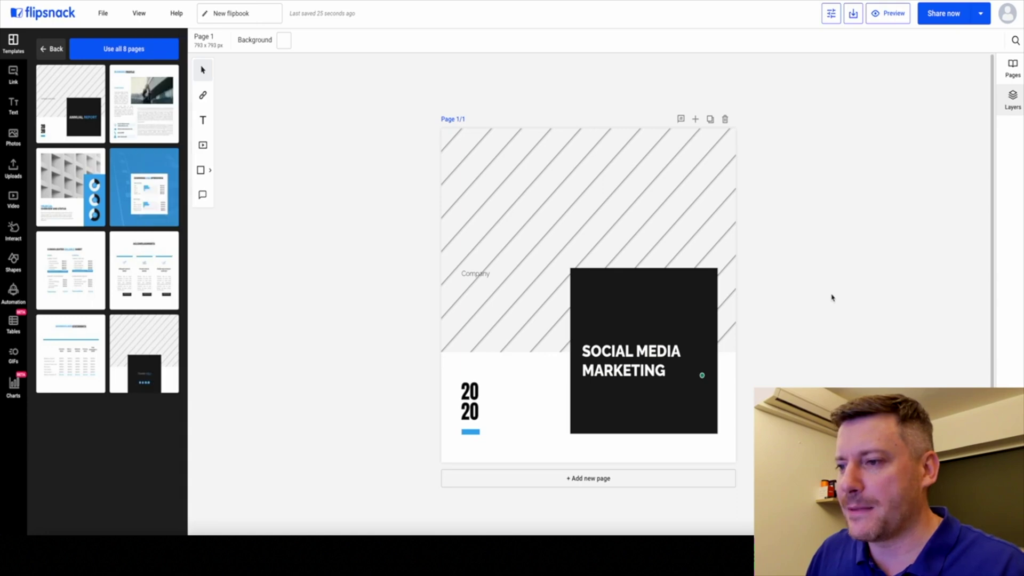
click(149, 108)
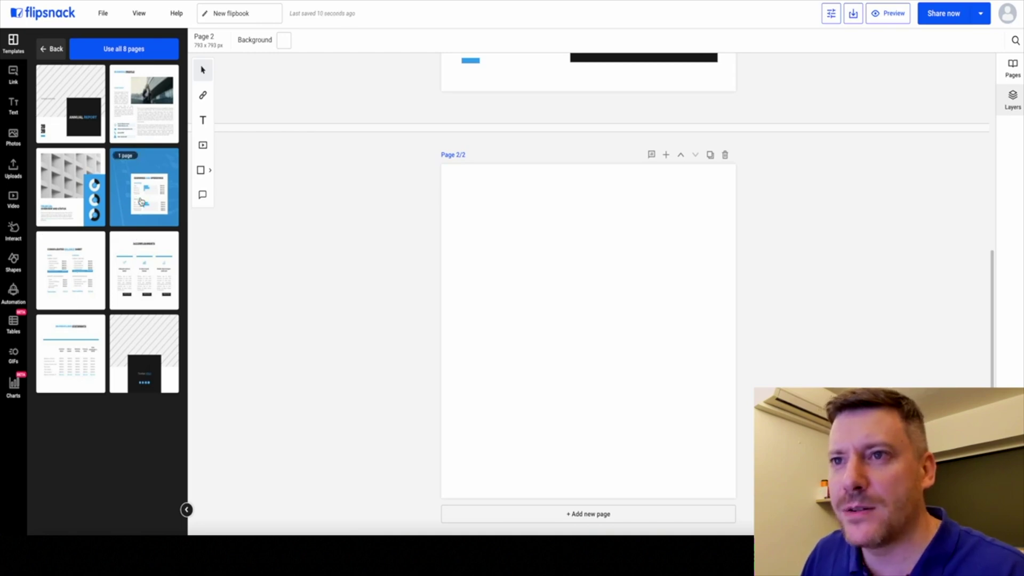
- Fill page 2 with the Financial Overview and Status layout and select its building photo
click(91, 181)
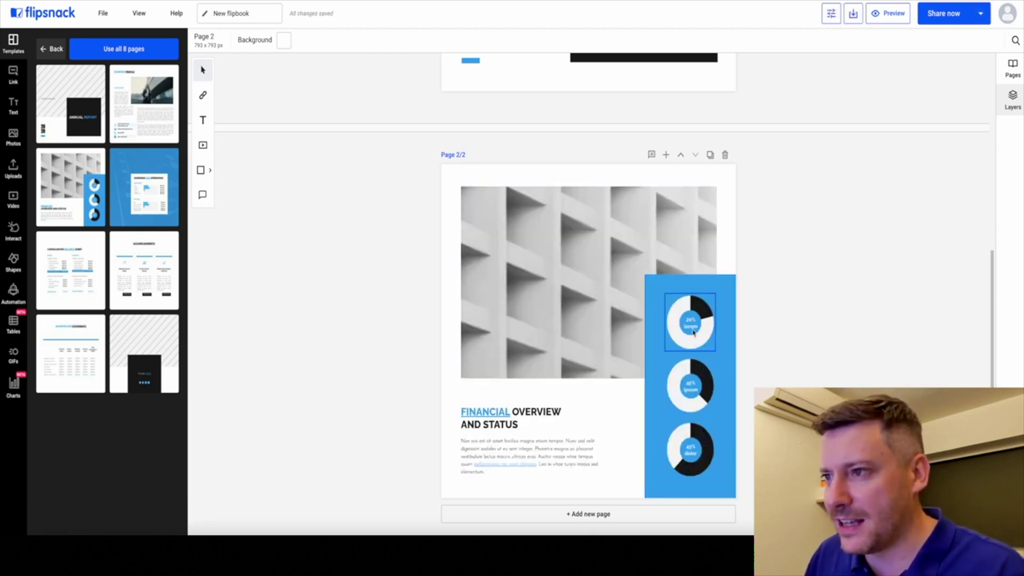
click(534, 265)
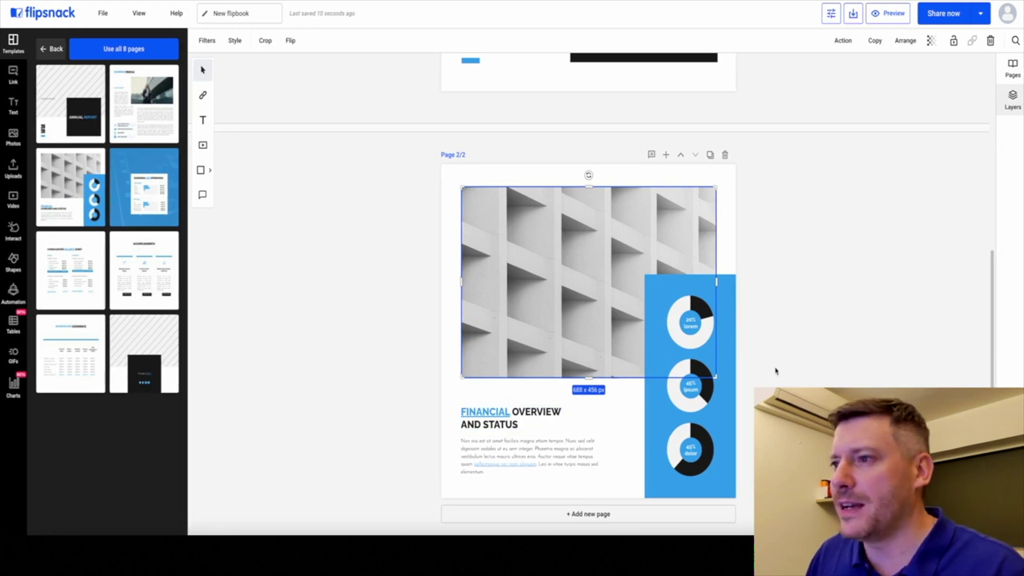
click(891, 14)
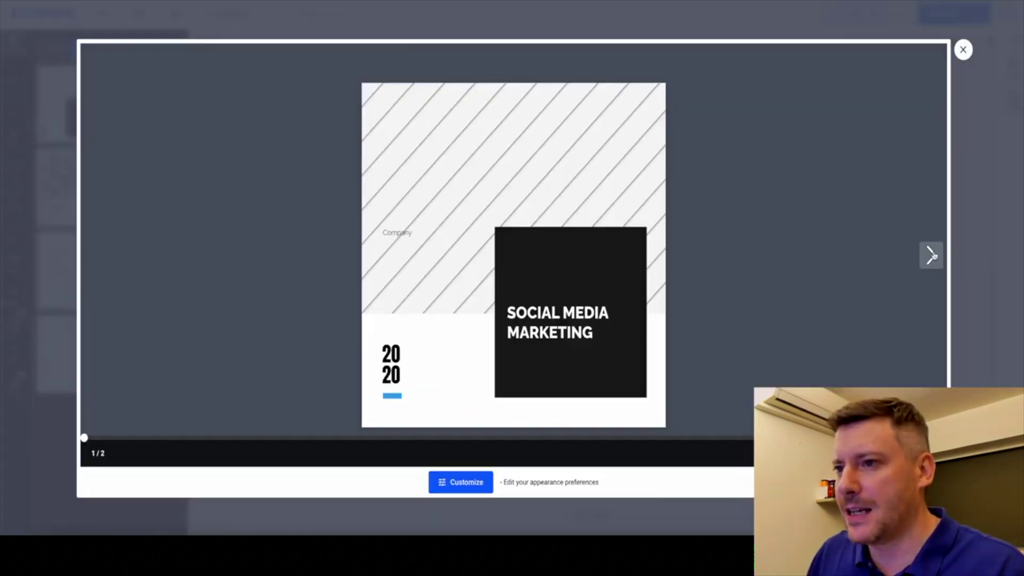
click(933, 254)
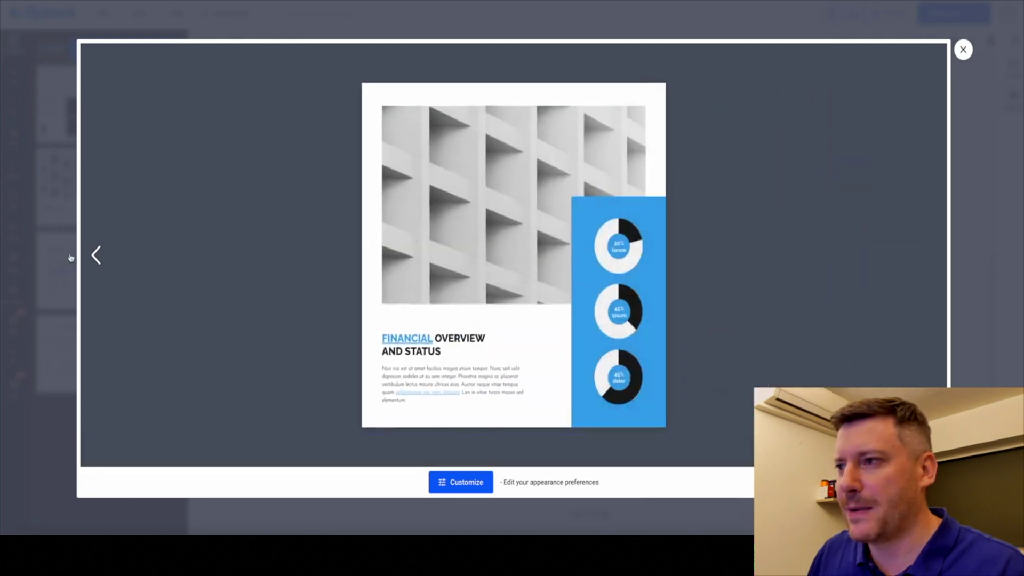
click(95, 256)
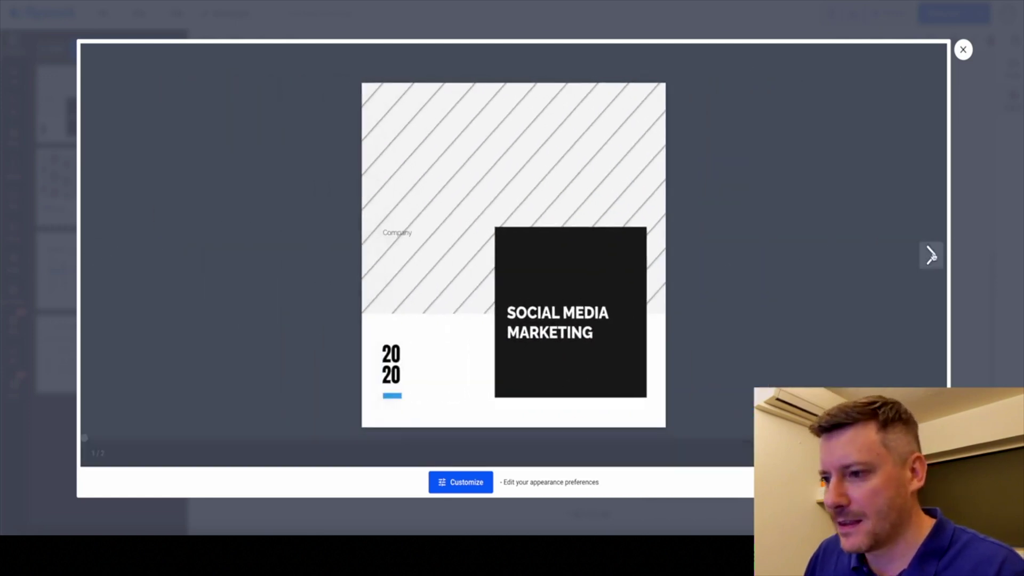
click(931, 255)
click(963, 49)
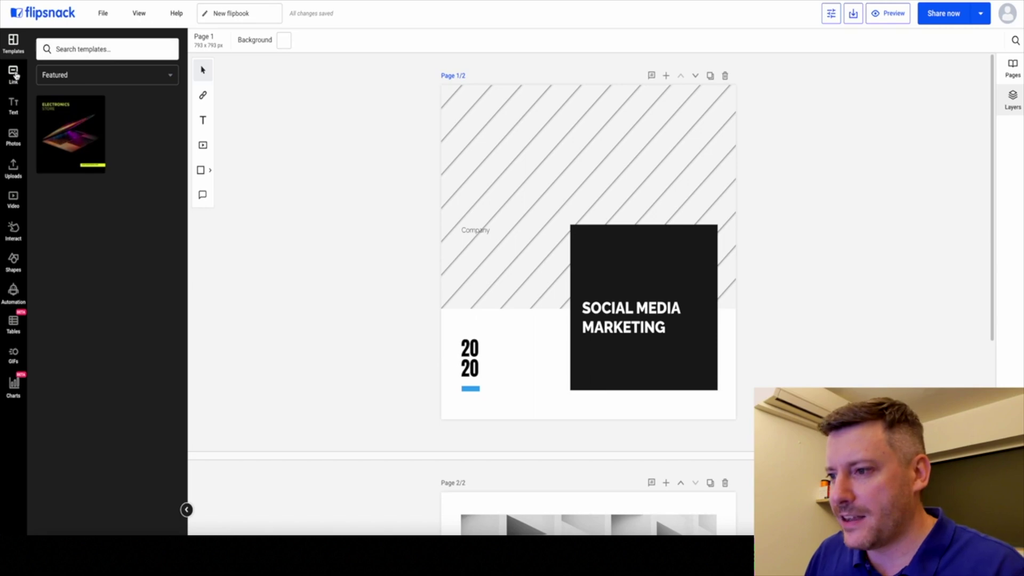
scroll(811, 358, down, 6)
- Add a third page with the Business Profile layout and inspect the Financial Overview hyperlink
click(582, 526)
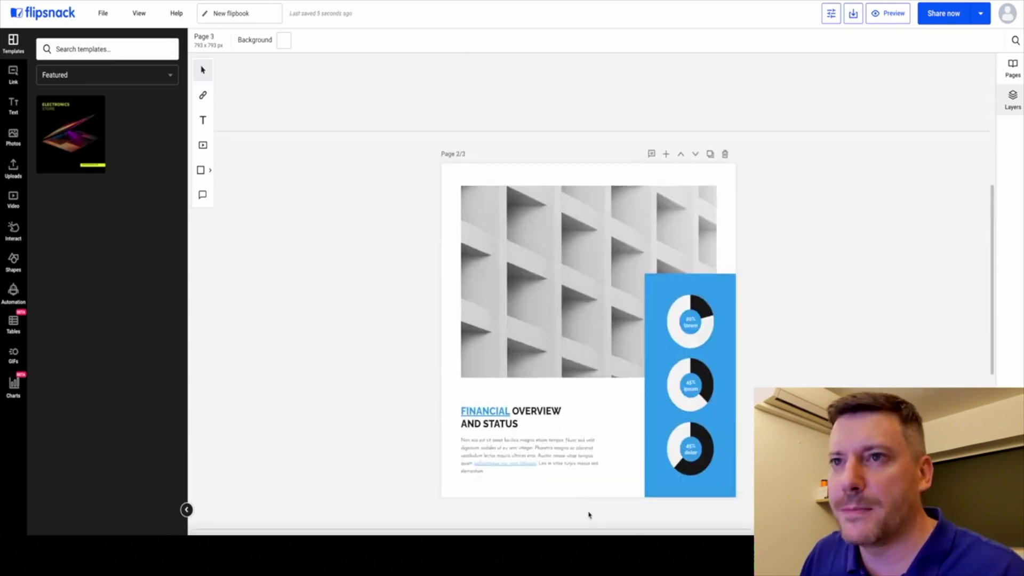
drag(151, 113, 569, 254)
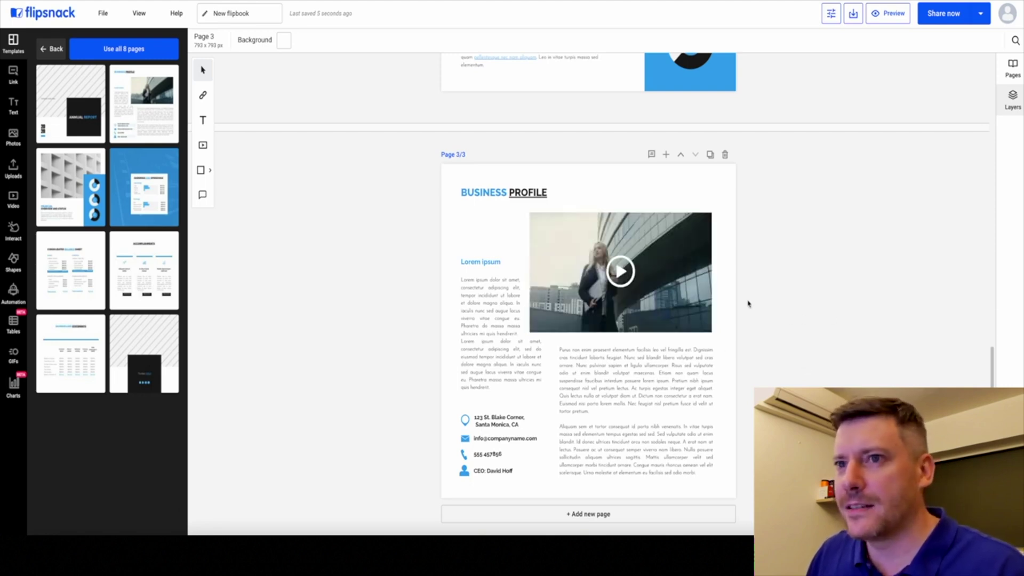
click(15, 75)
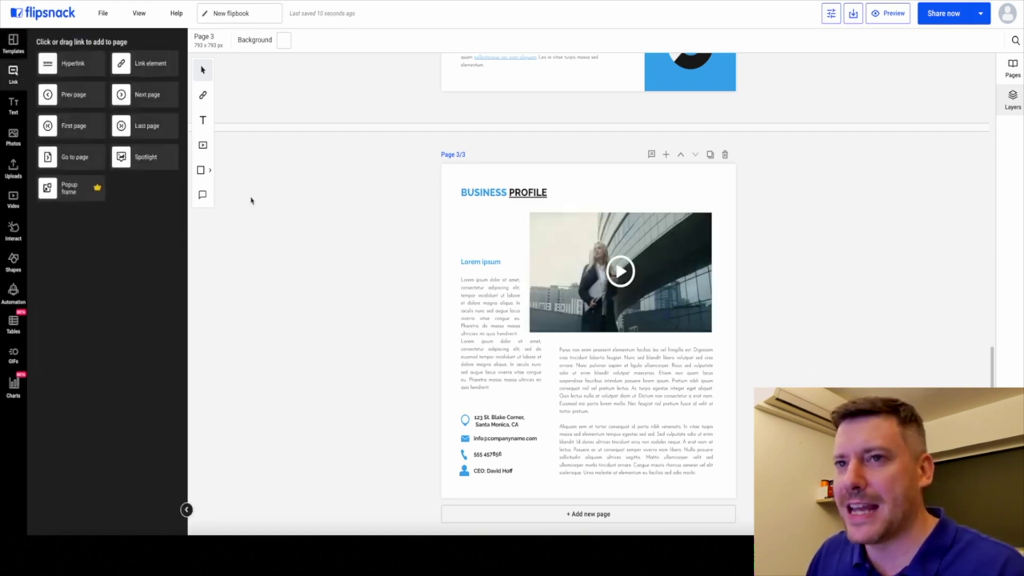
scroll(551, 274, up, 5)
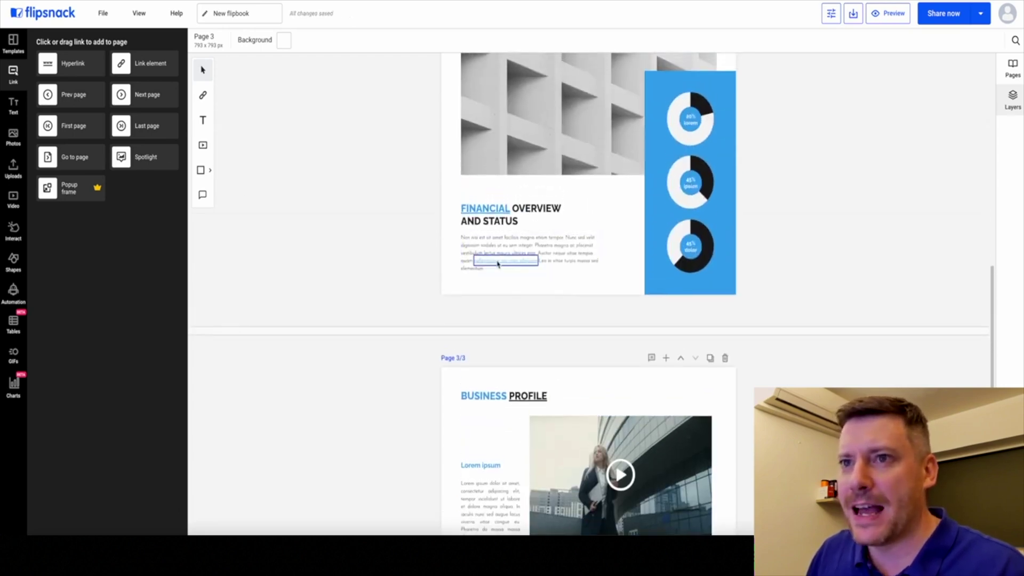
click(498, 263)
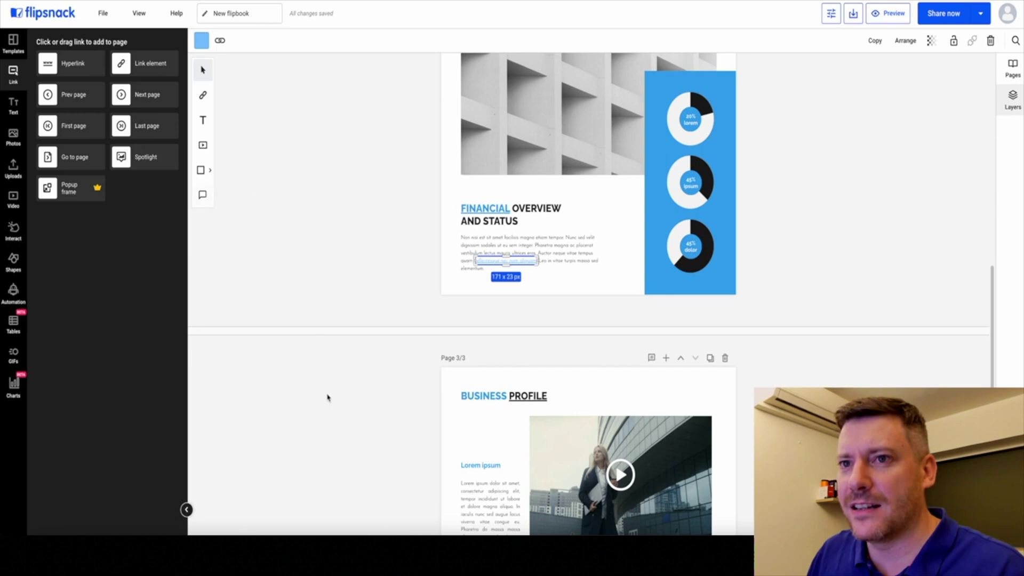
- Place a next-page button with tooltip 'Go to next page' on page 1 and test it in preview
scroll(328, 396, down, 2)
scroll(328, 397, down, 2)
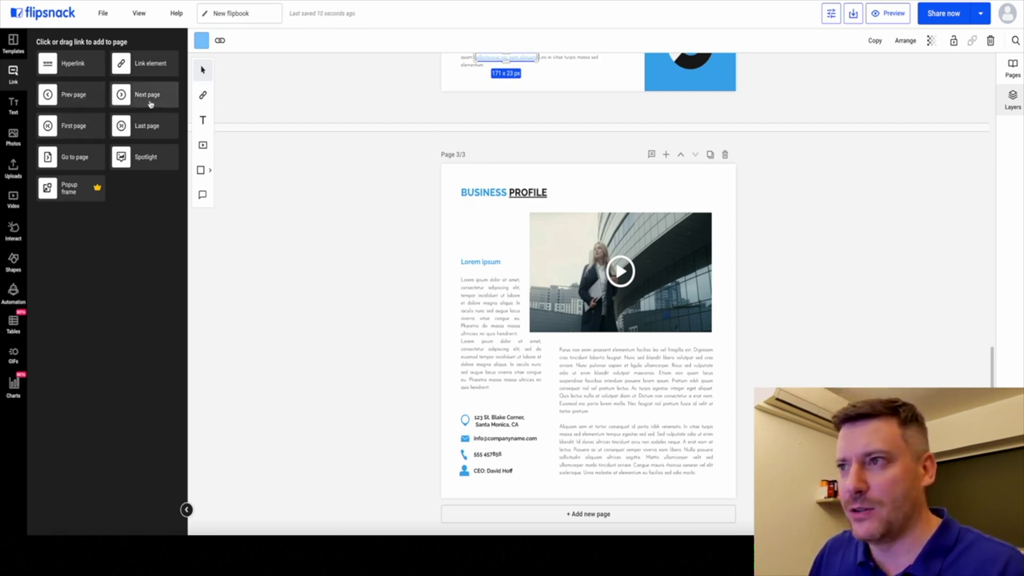
scroll(332, 240, up, 15)
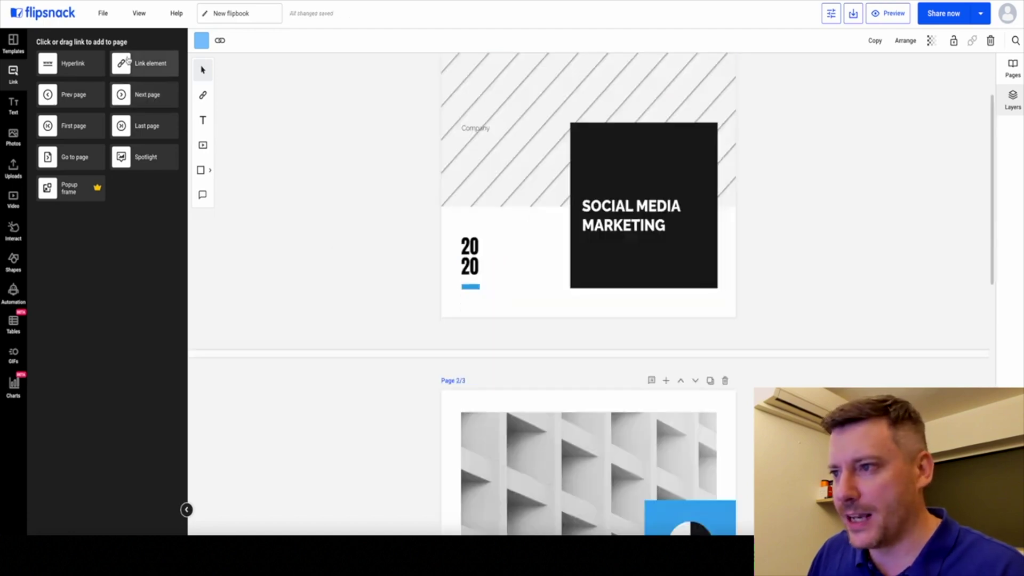
drag(144, 105, 538, 298)
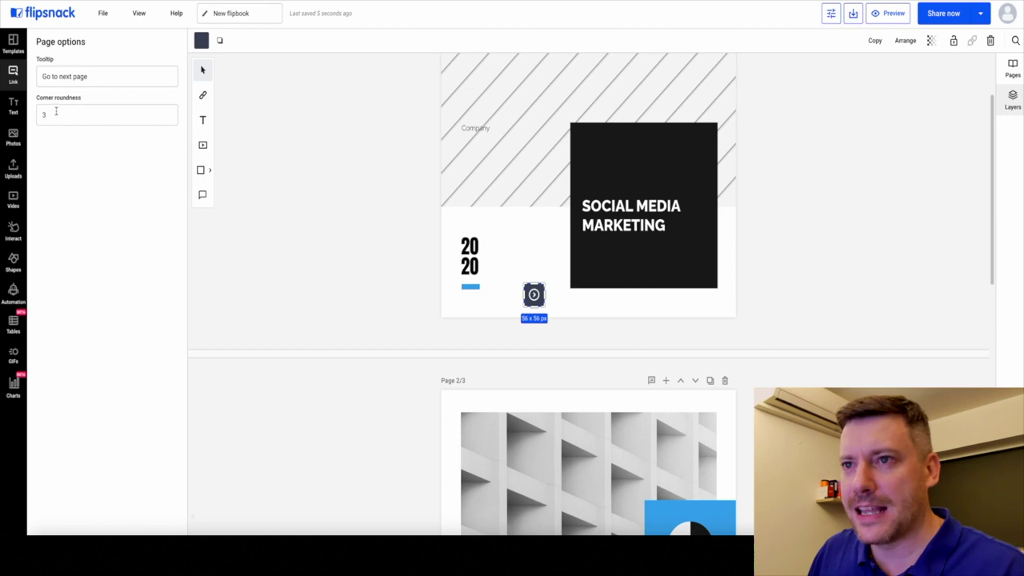
click(110, 73)
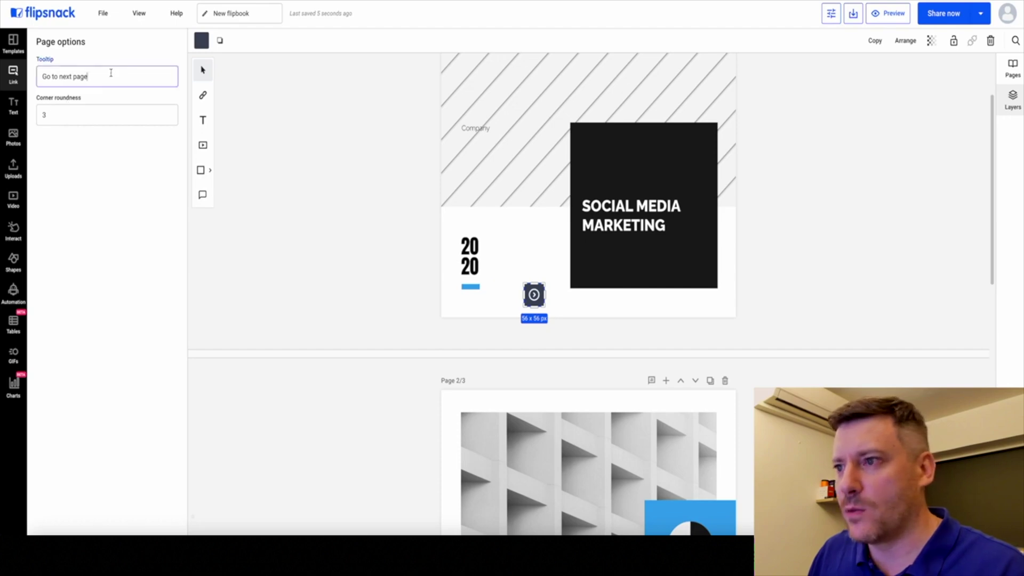
click(316, 215)
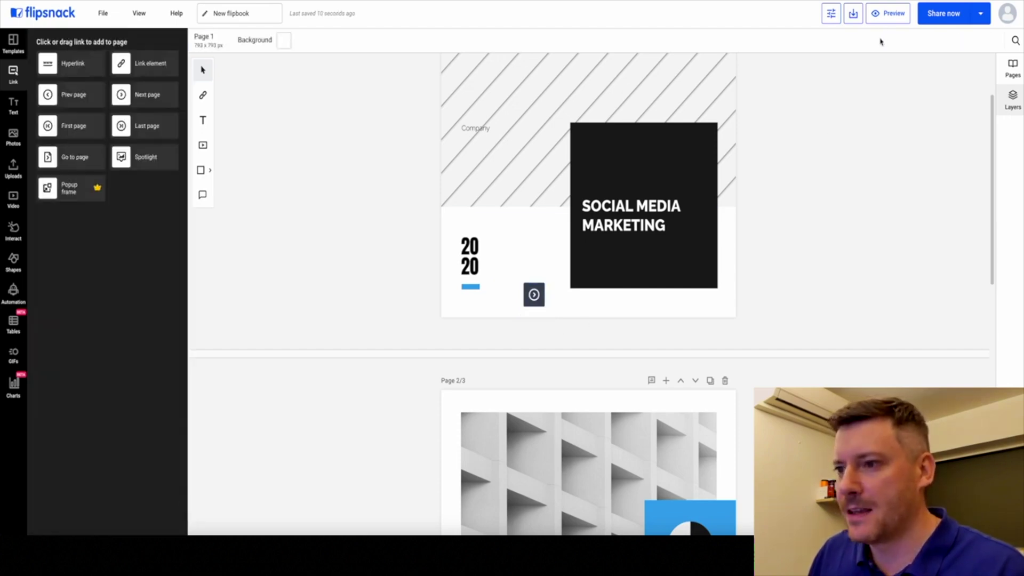
click(887, 13)
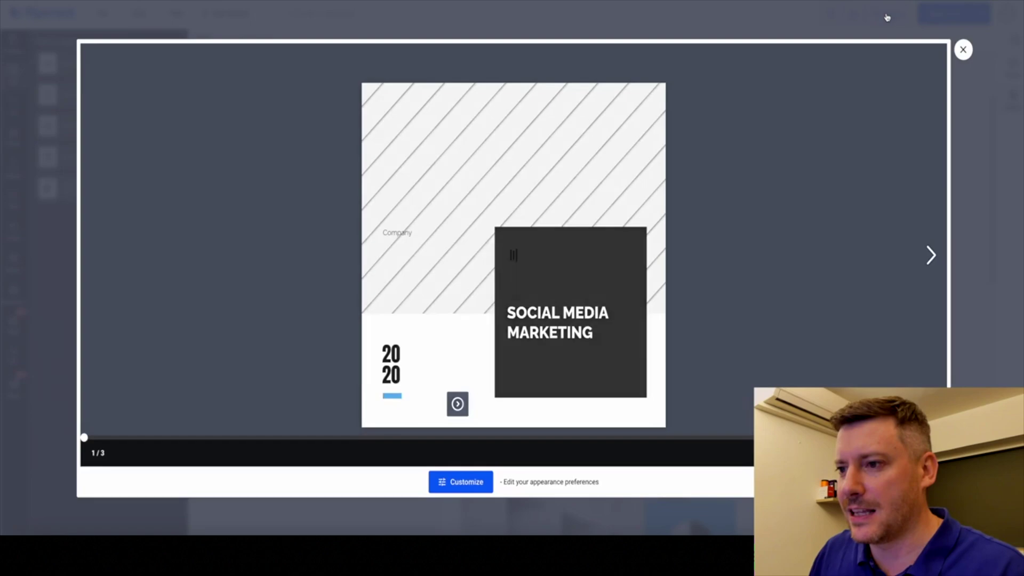
click(459, 411)
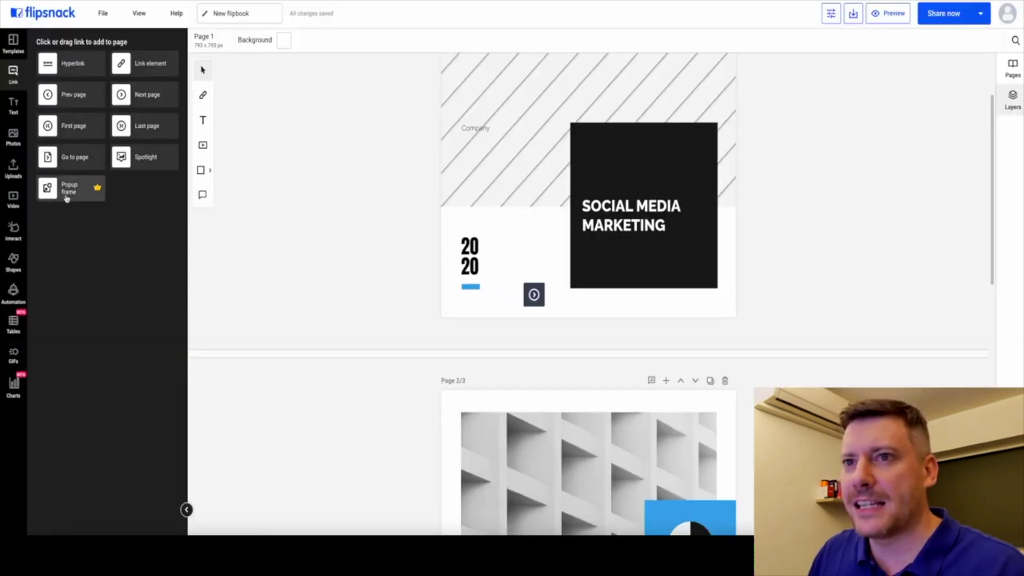
click(12, 104)
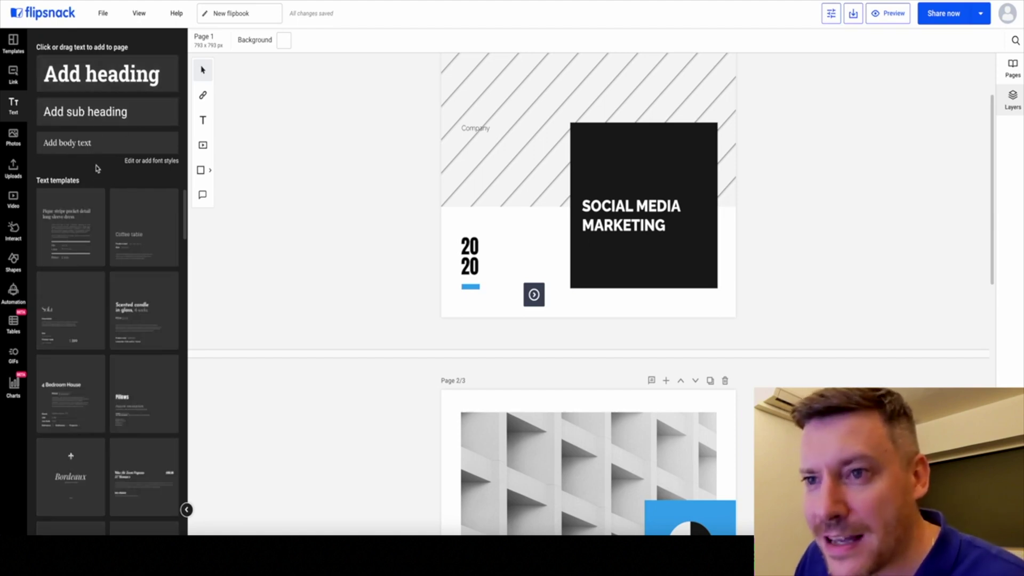
- Scroll through the text templates, then switch to the stock photo library
scroll(112, 368, down, 2)
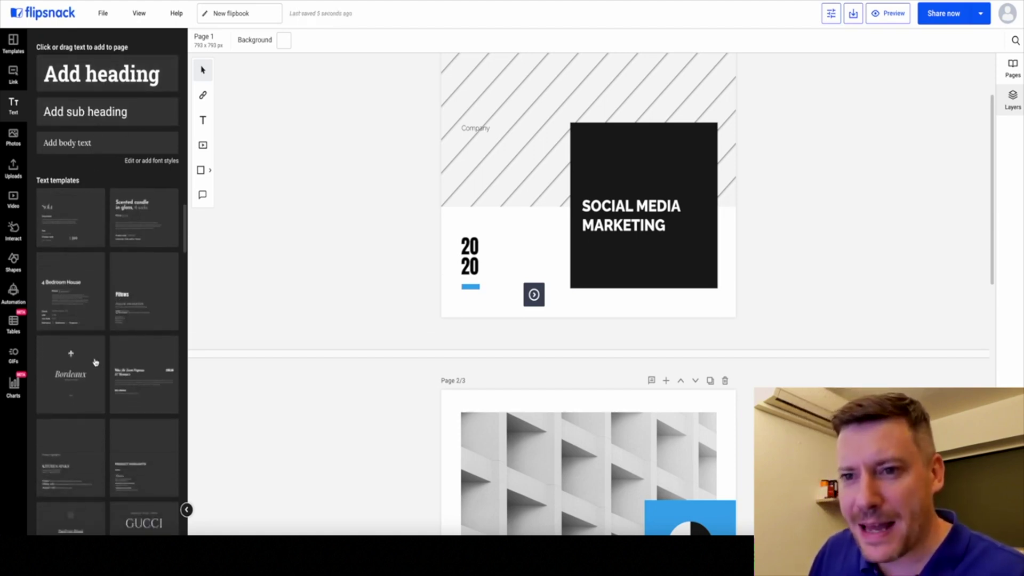
scroll(95, 362, down, 10)
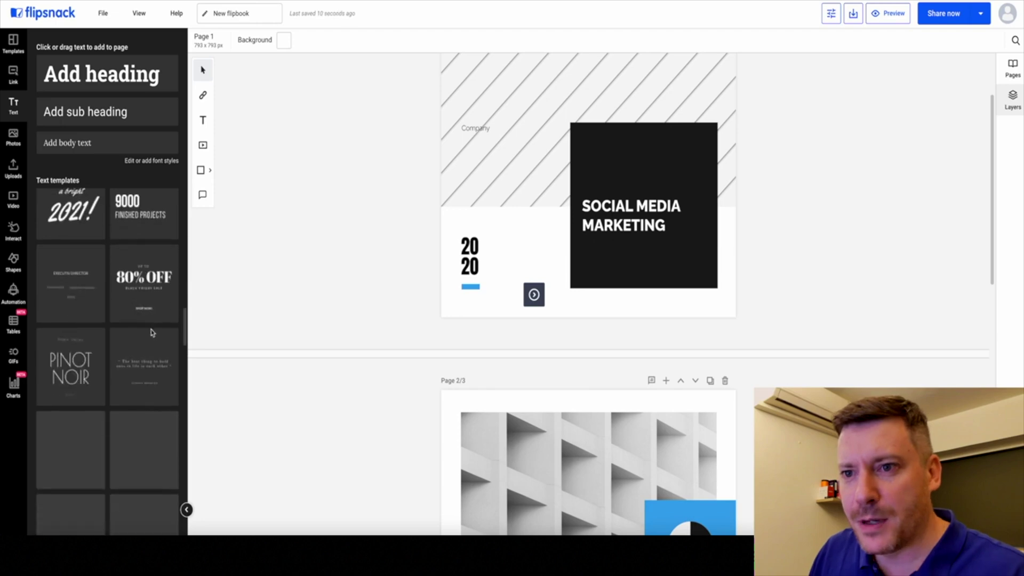
scroll(144, 336, down, 3)
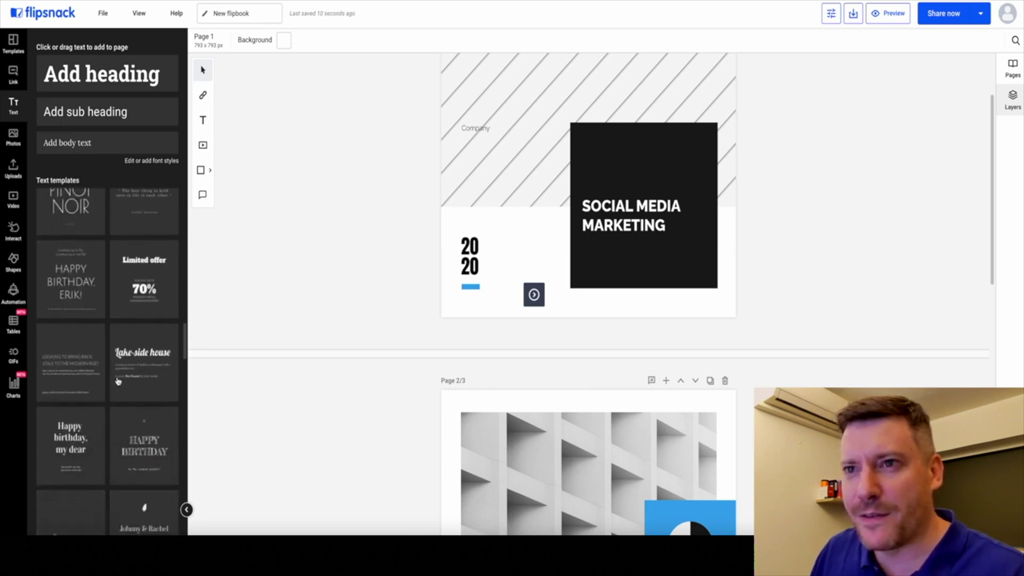
scroll(98, 373, down, 5)
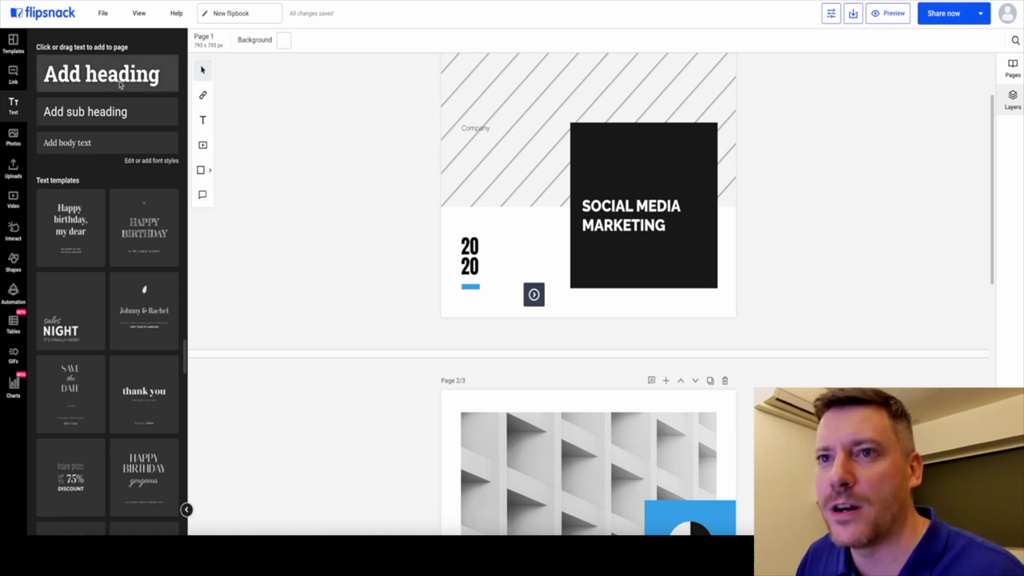
click(15, 140)
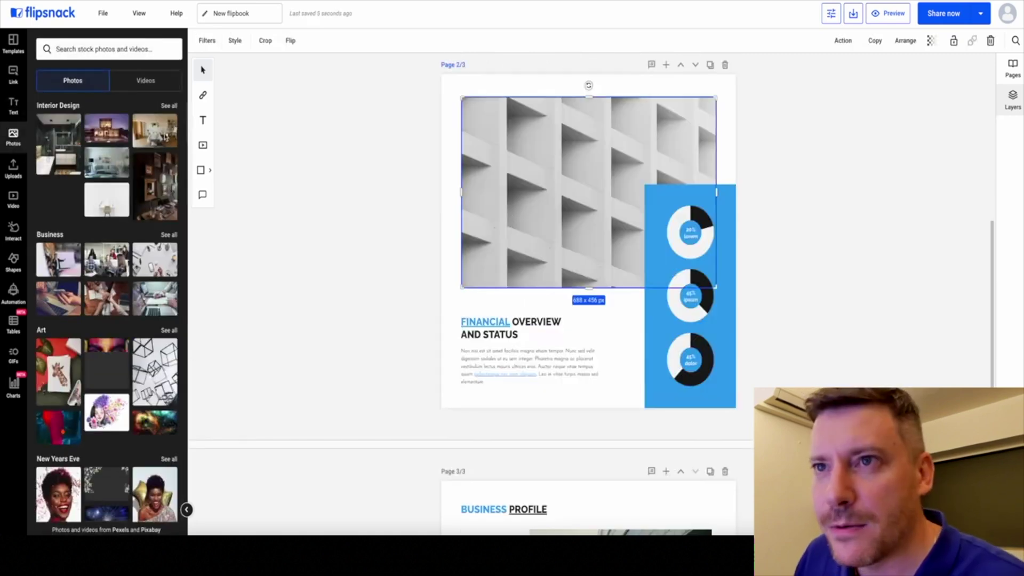
- Replace page 2's building photo with a 'social media' stock photo of a phone and monitor
click(106, 49)
text(social media)
key(Return)
drag(59, 233, 722, 286)
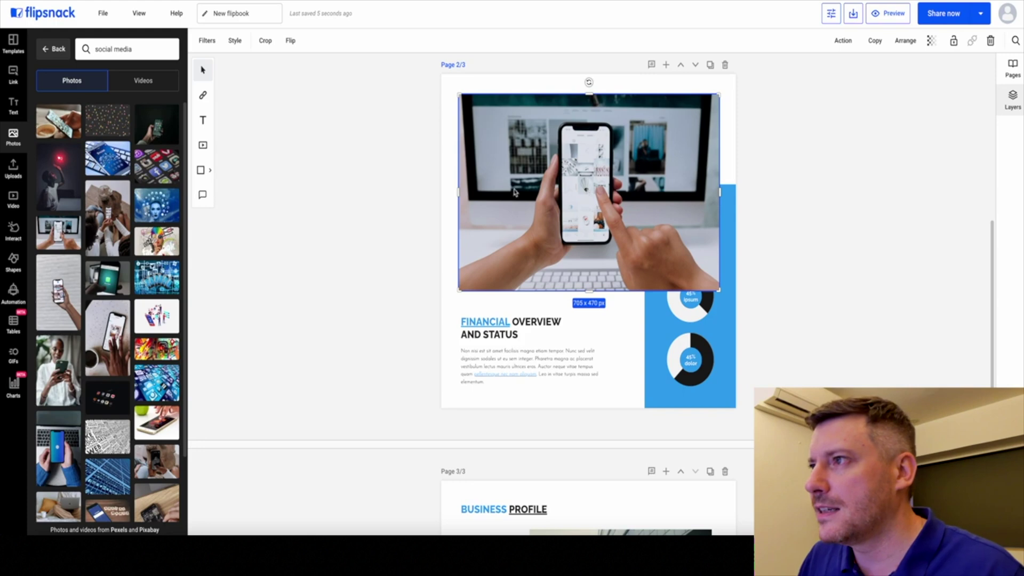
- Send the new photo backward repeatedly until it sits behind the blue chart panel
right_click(550, 230)
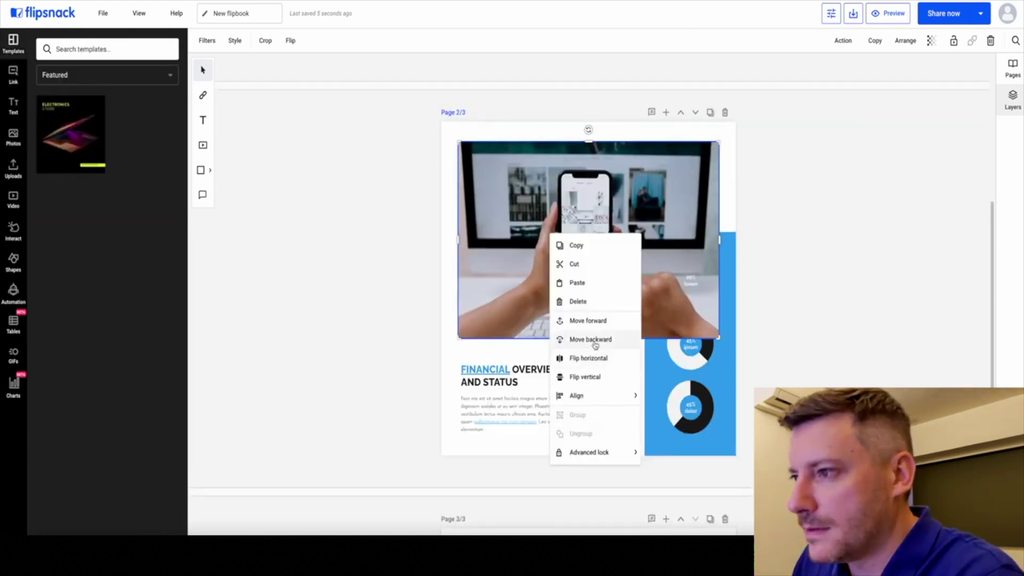
right_click(554, 269)
click(590, 372)
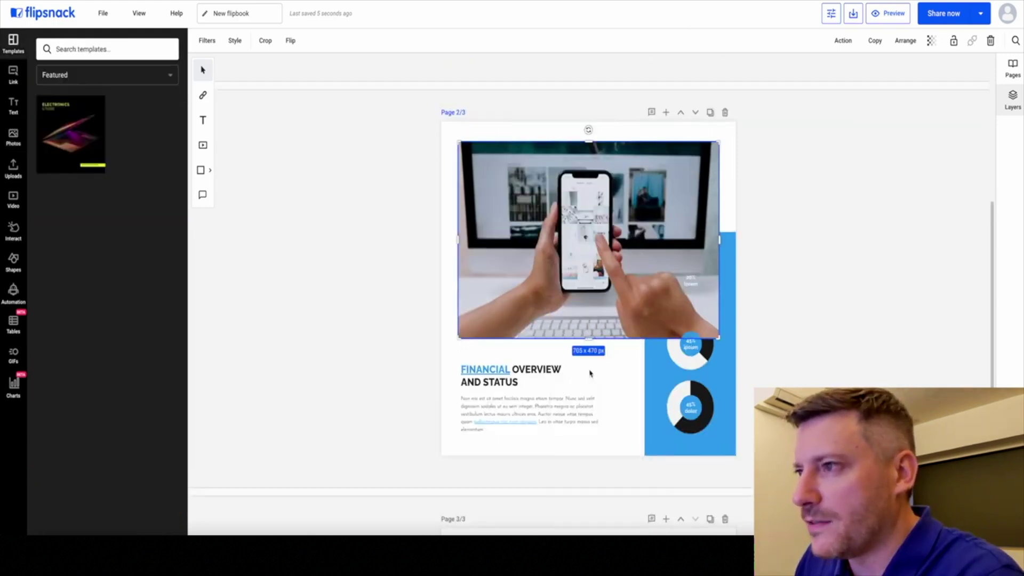
right_click(545, 135)
click(582, 236)
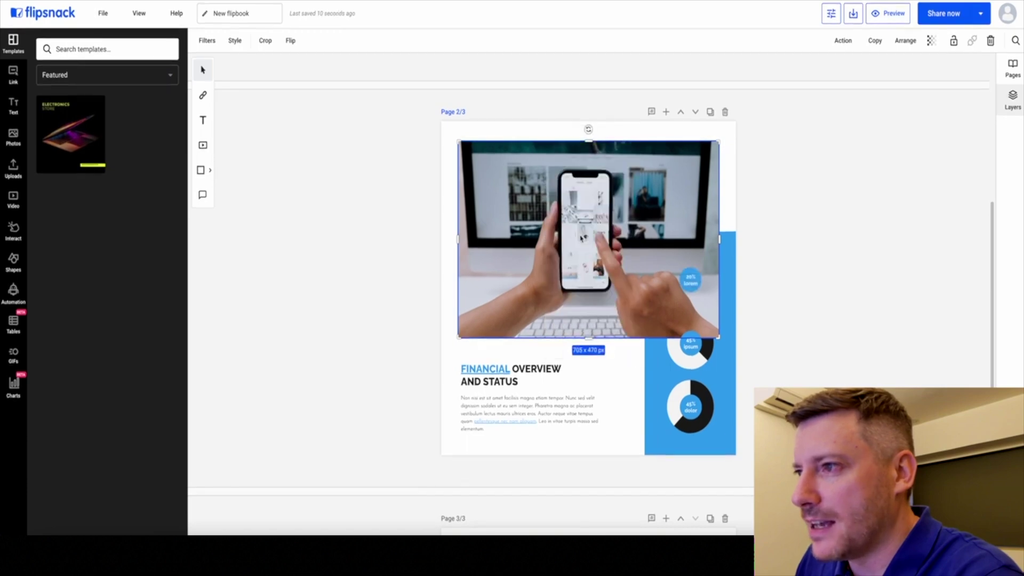
right_click(501, 226)
click(541, 329)
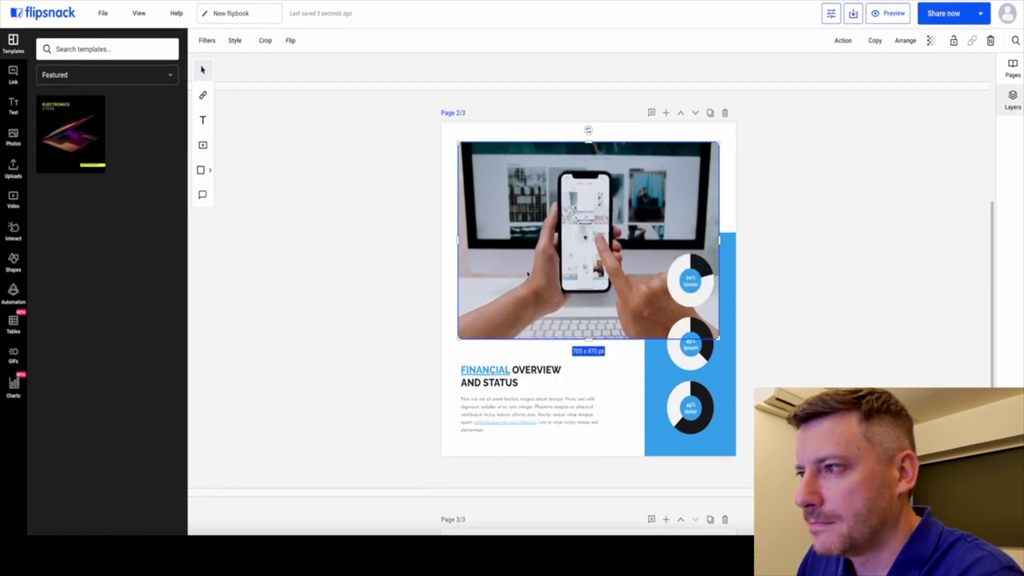
right_click(501, 227)
click(542, 329)
right_click(504, 227)
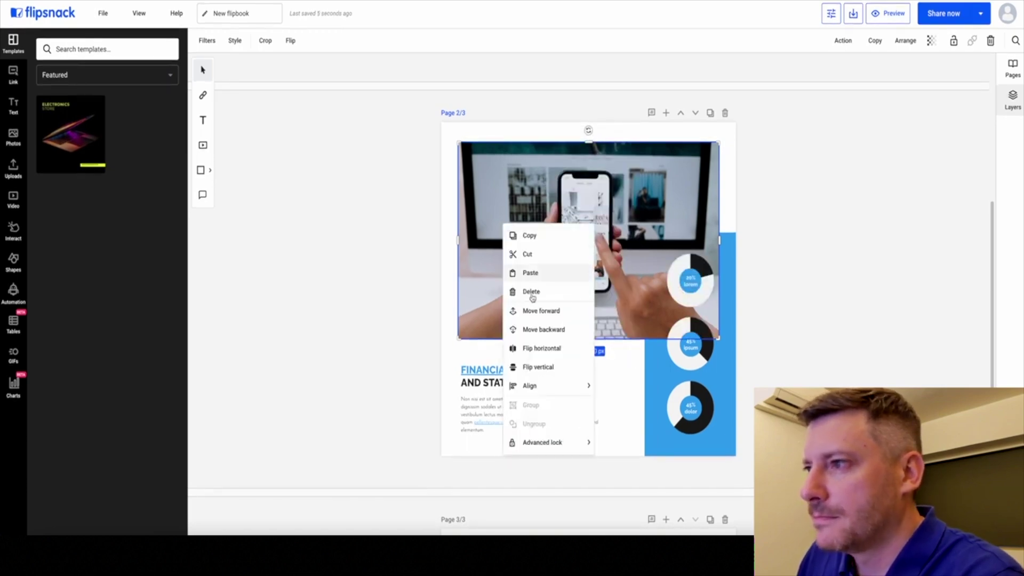
click(548, 330)
click(884, 286)
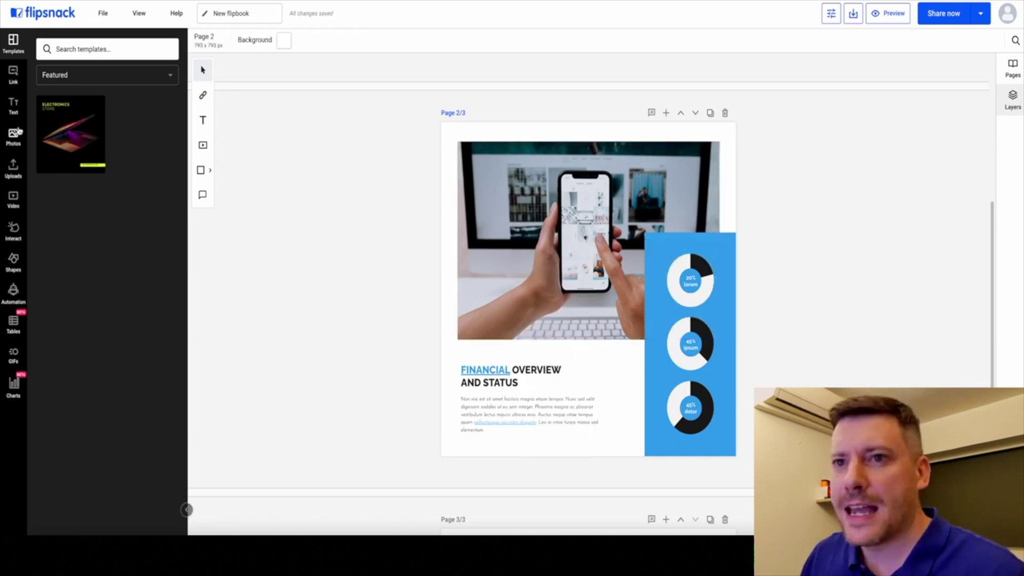
click(16, 176)
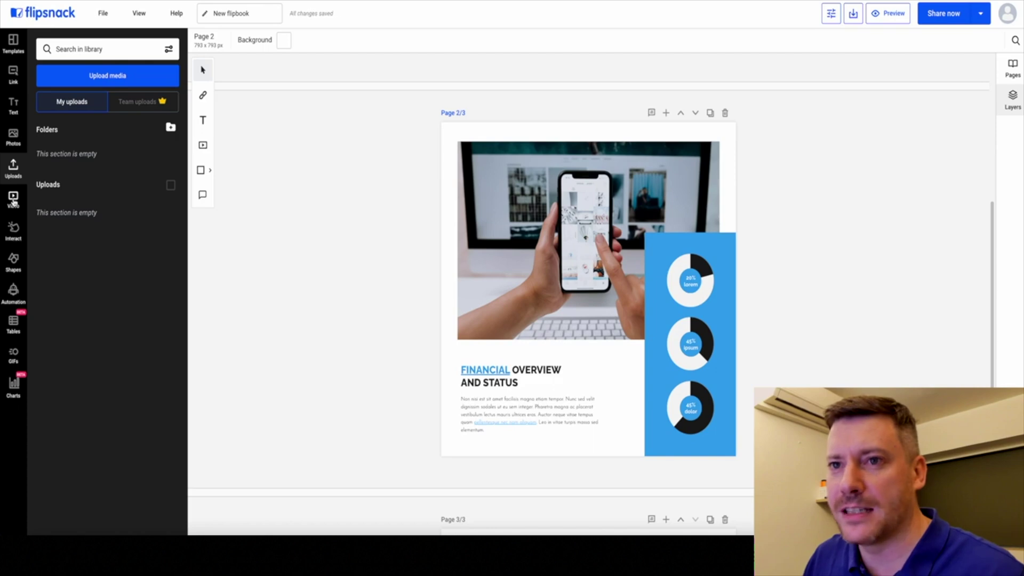
- Replace page 3's video with a new YouTube-linked video and play it in preview
click(14, 200)
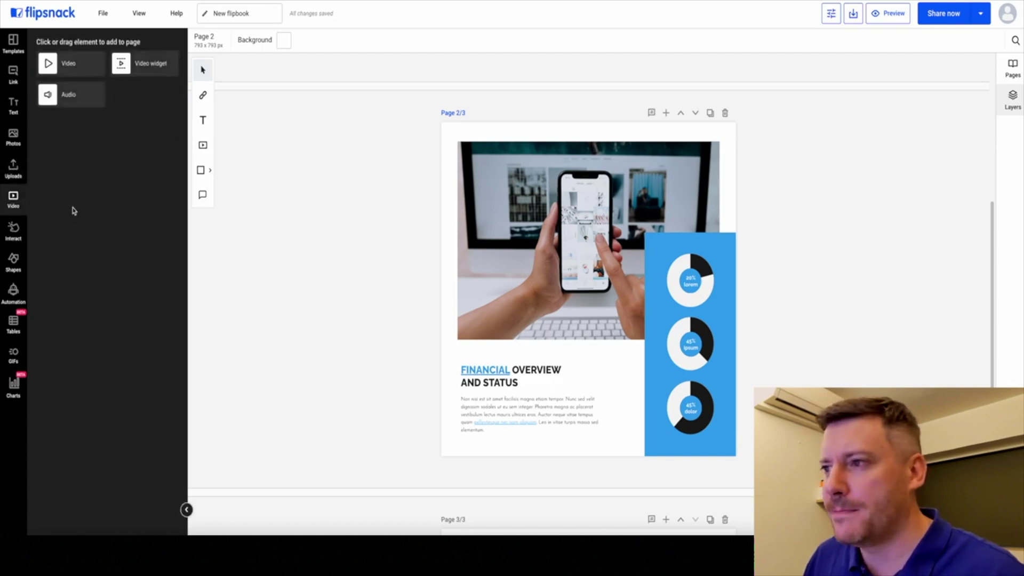
scroll(486, 459, down, 7)
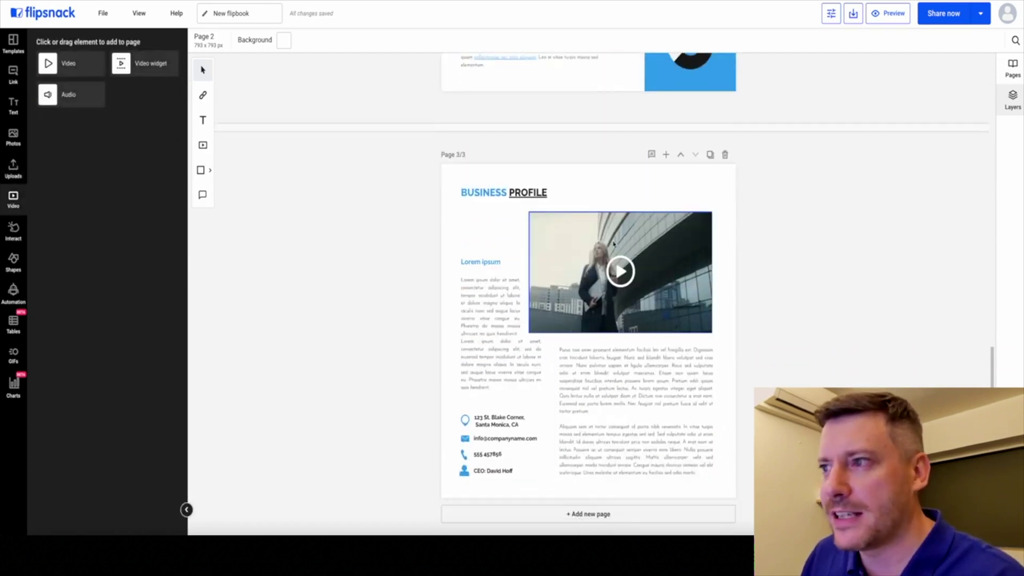
click(613, 243)
key(Delete)
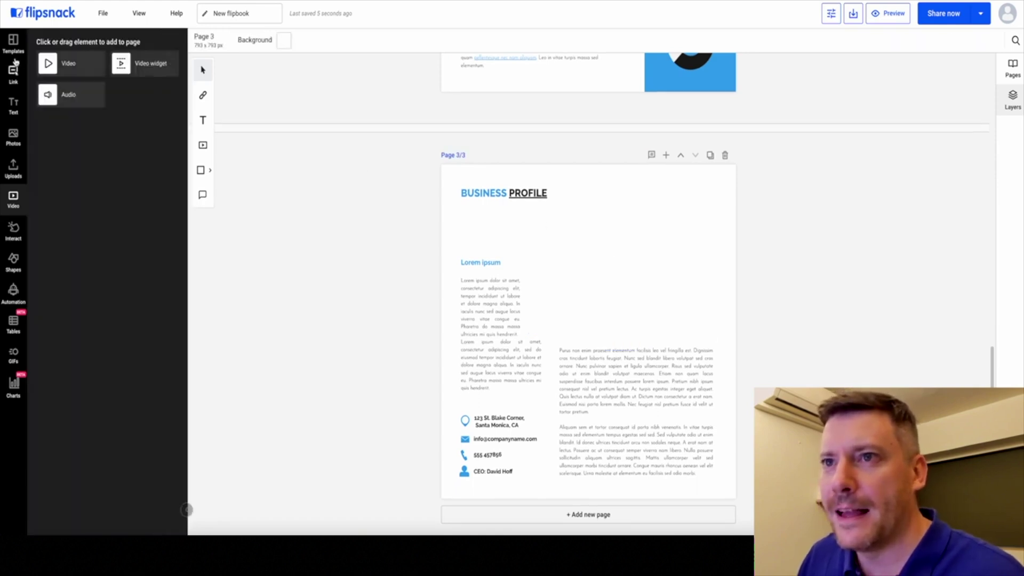
drag(73, 64, 716, 263)
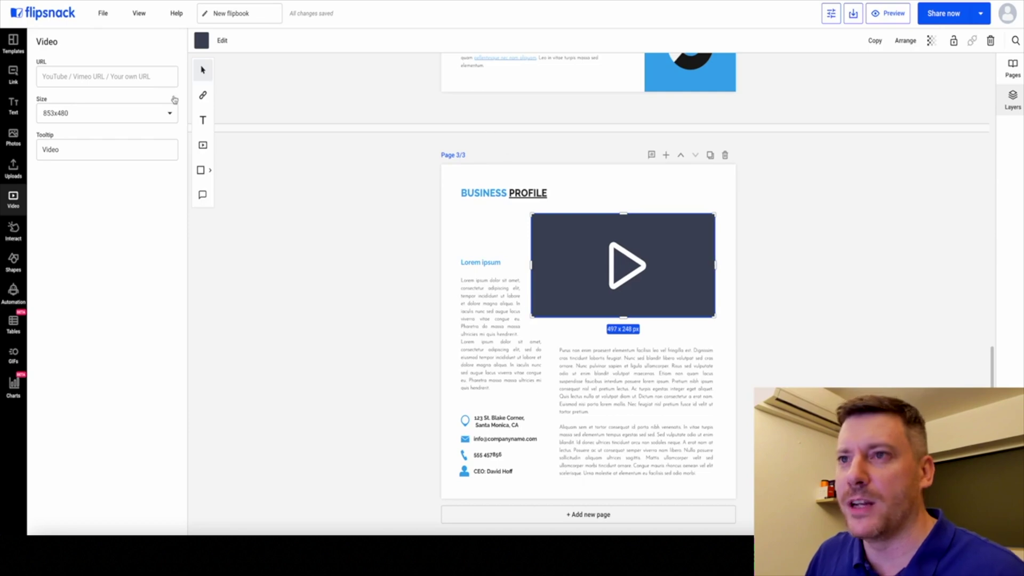
key(ctrl+v)
click(434, 235)
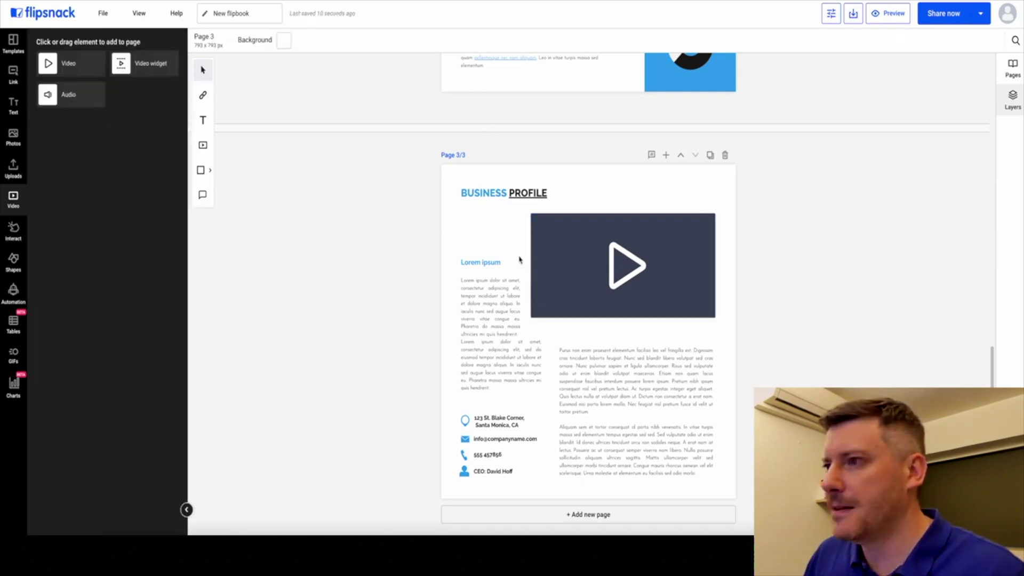
click(890, 15)
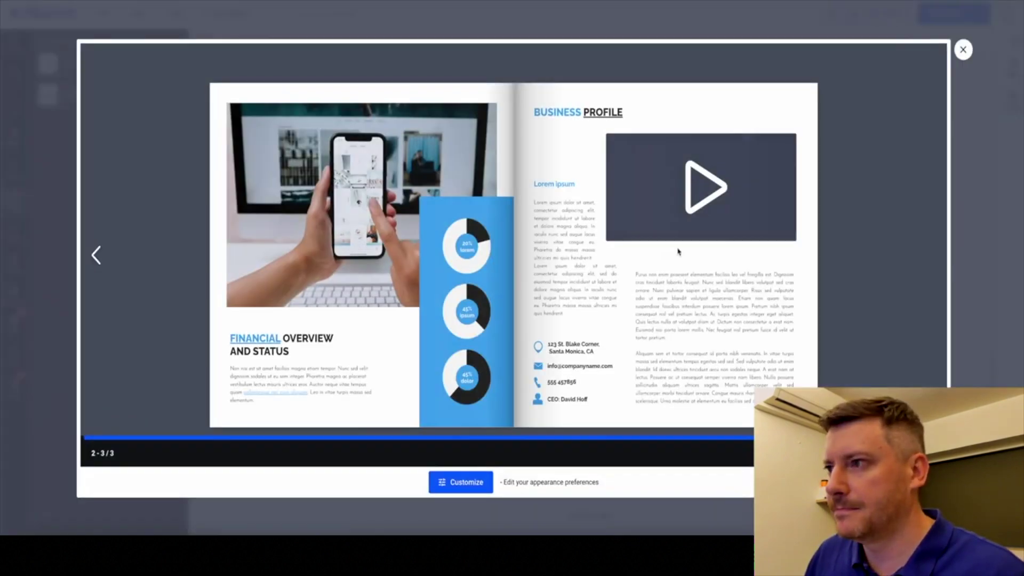
click(709, 192)
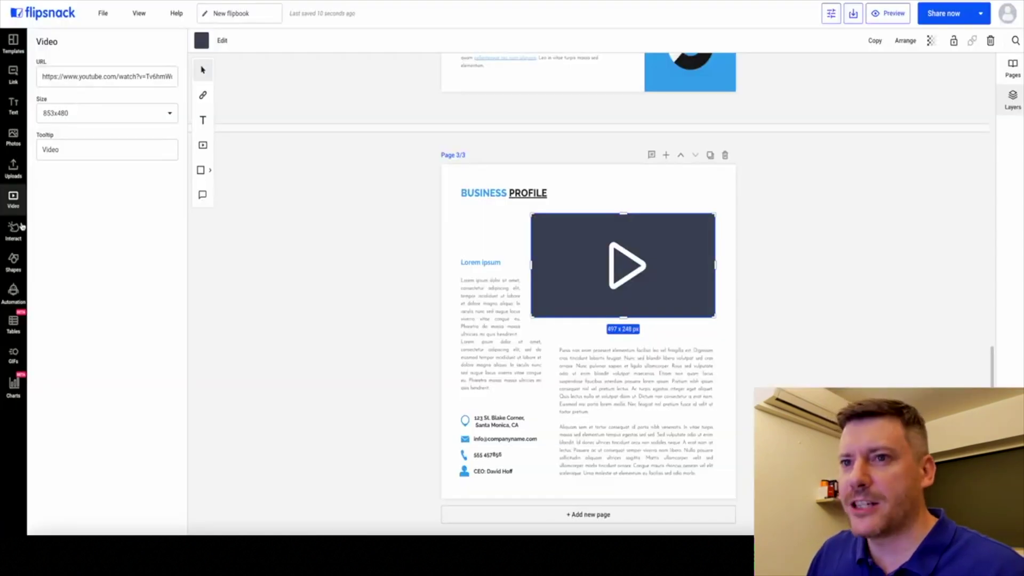
- Add a blank fourth page and place a 'Buy this item' cart button at its centre
click(16, 228)
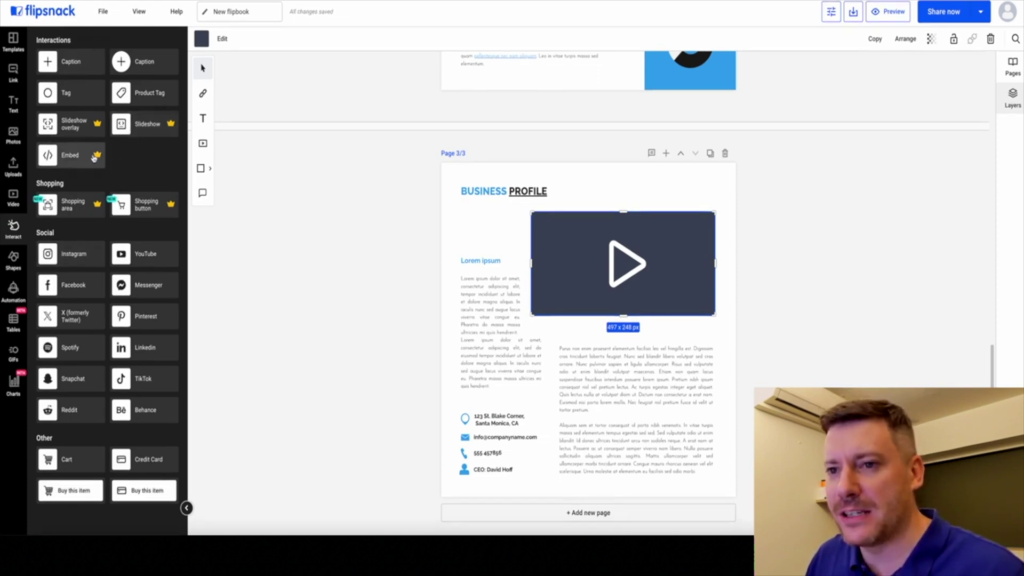
click(586, 515)
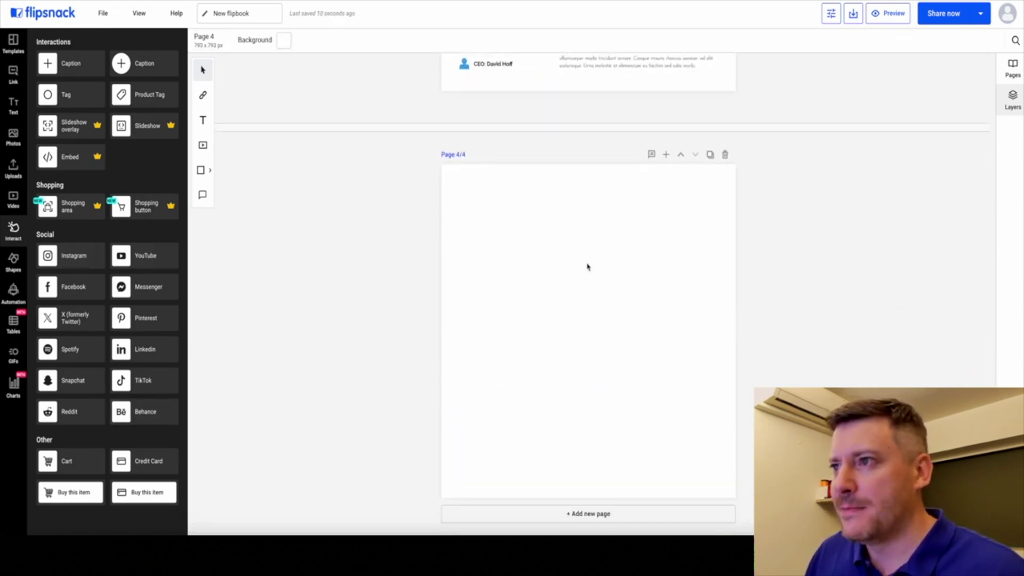
scroll(541, 233, up, 15)
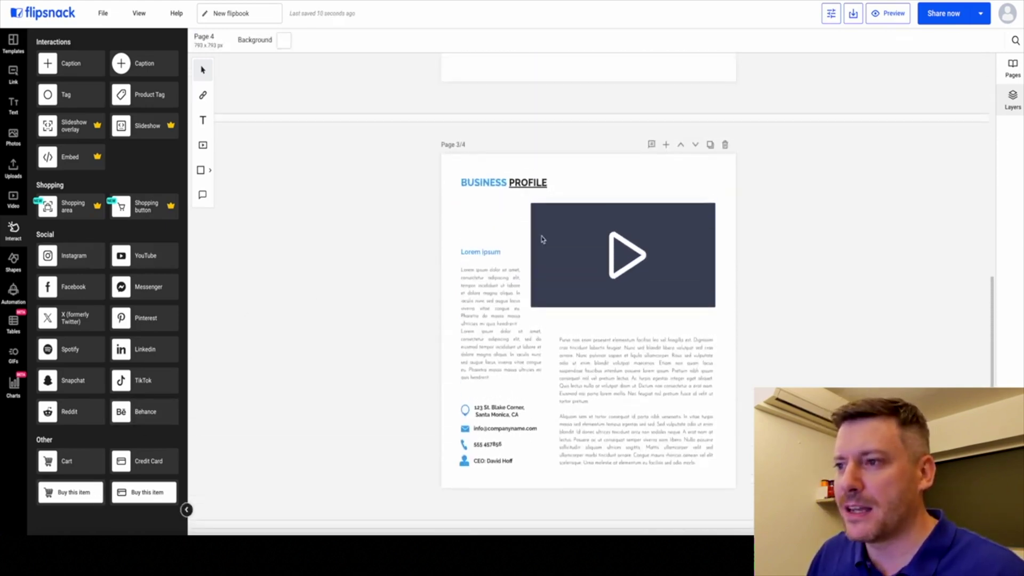
scroll(541, 239, down, 15)
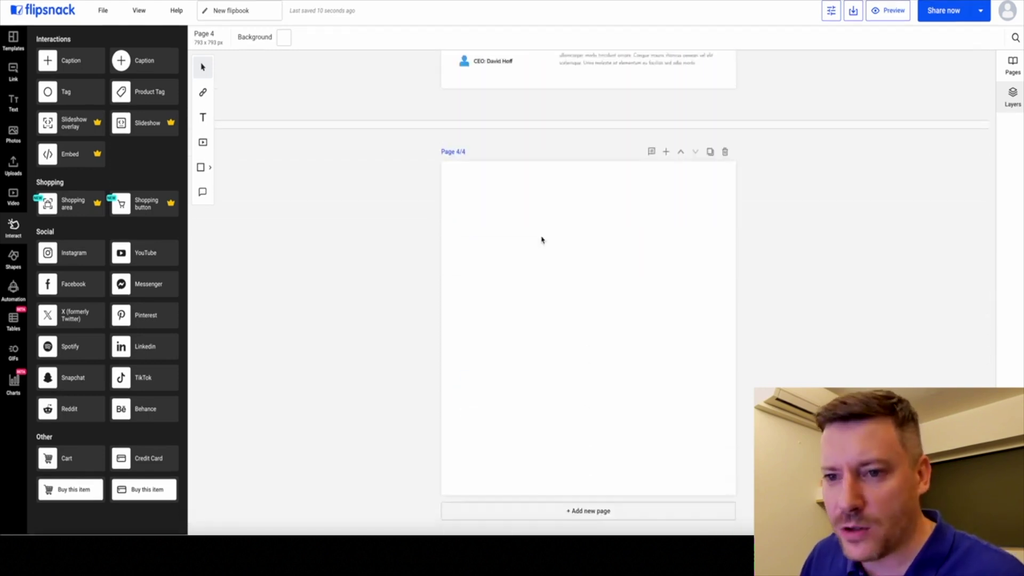
click(70, 492)
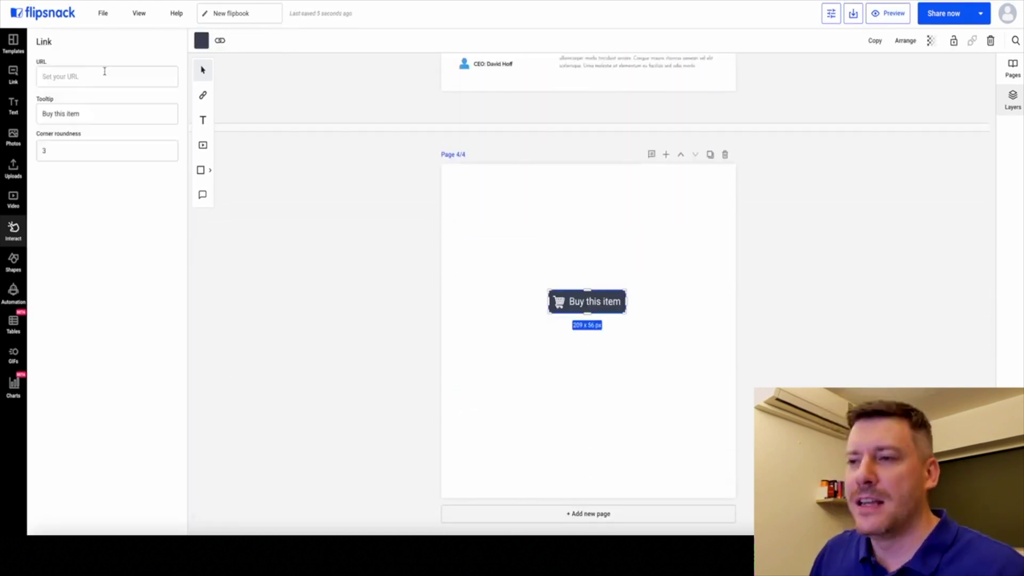
click(105, 72)
click(131, 39)
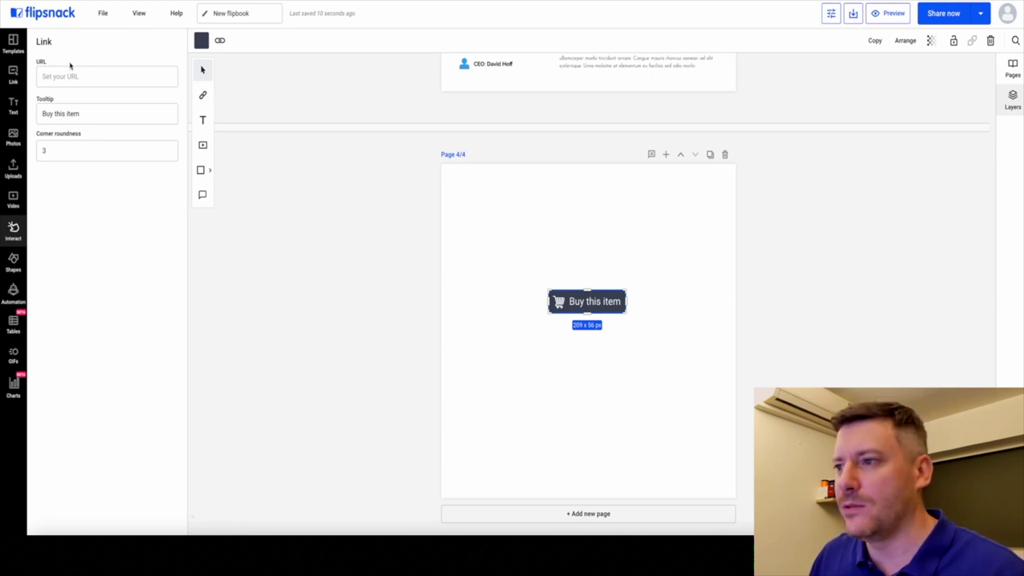
click(631, 357)
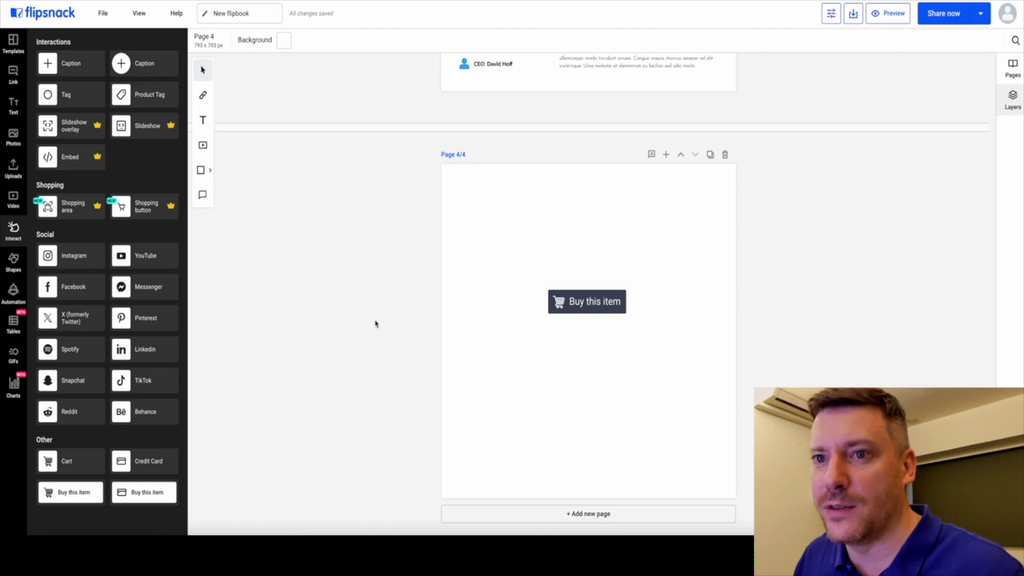
- Scroll through the shapes library, then bring up the website-feed automation panel
click(13, 261)
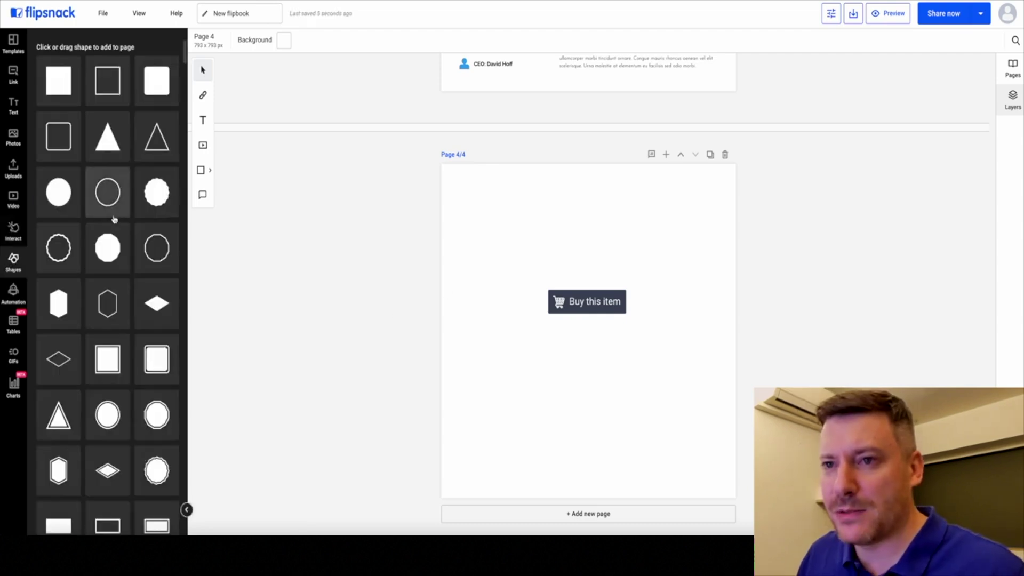
scroll(109, 208, down, 10)
scroll(113, 214, down, 5)
scroll(113, 216, up, 6)
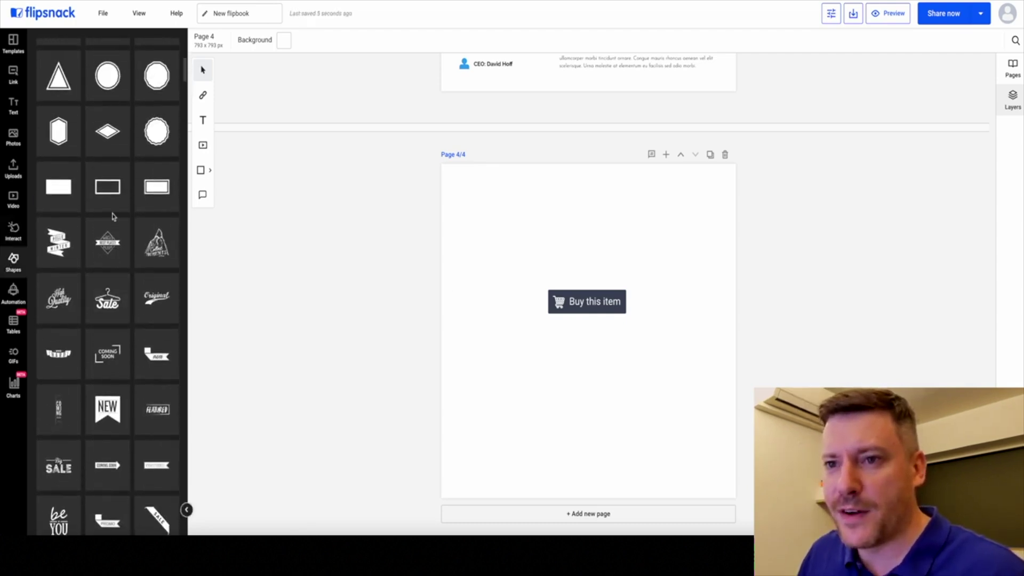
scroll(113, 216, down, 10)
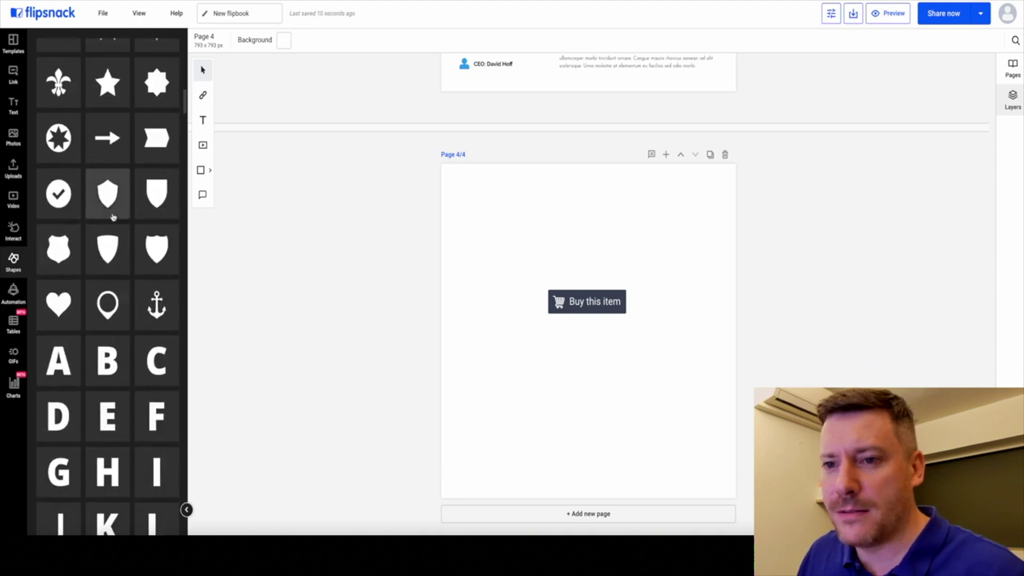
scroll(112, 216, down, 15)
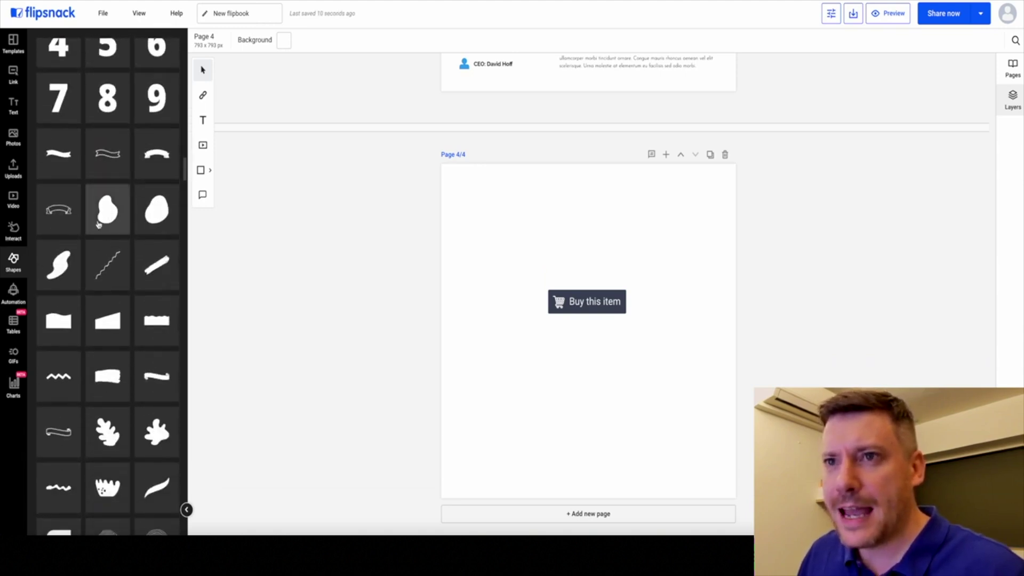
click(15, 295)
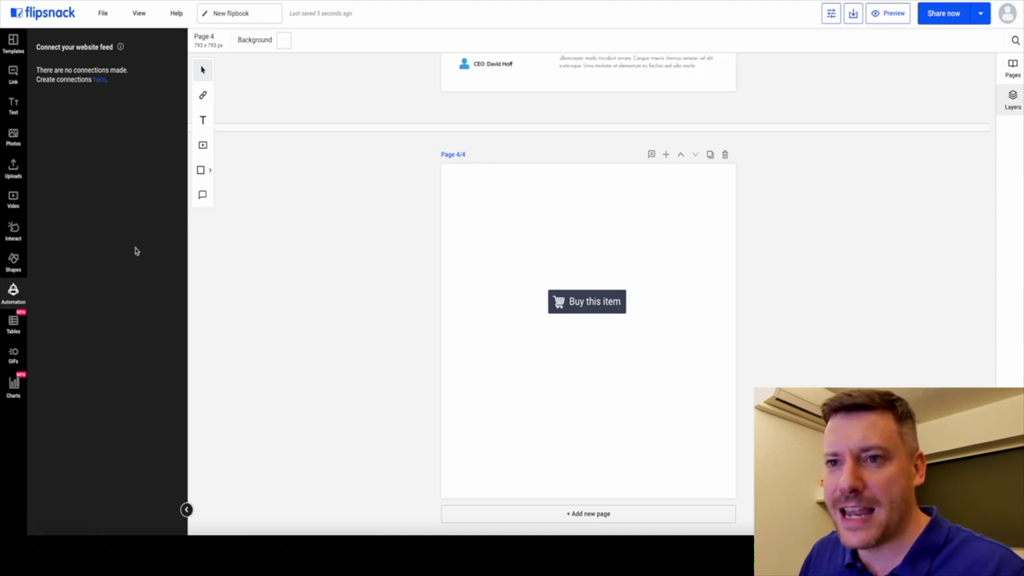
- Add the Tom and Jerry cartoon GIF to page 4, above the 'Buy this item' button
click(13, 355)
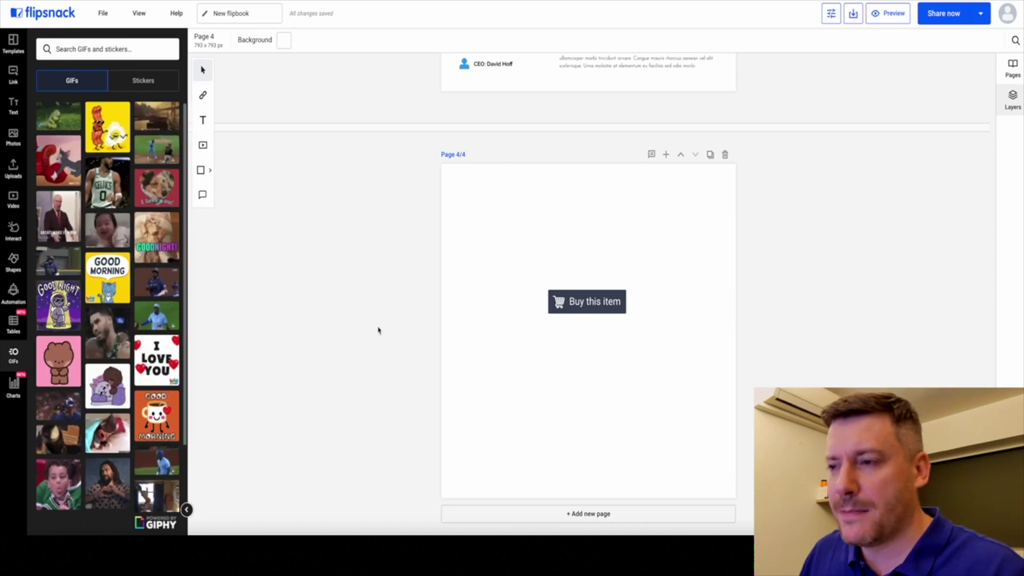
scroll(563, 389, up, 20)
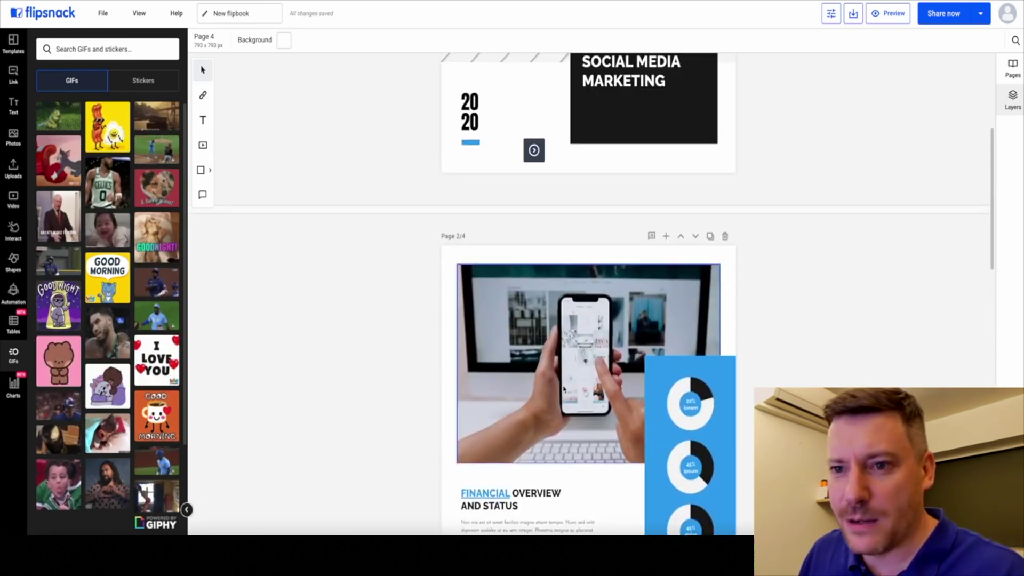
scroll(564, 388, up, 5)
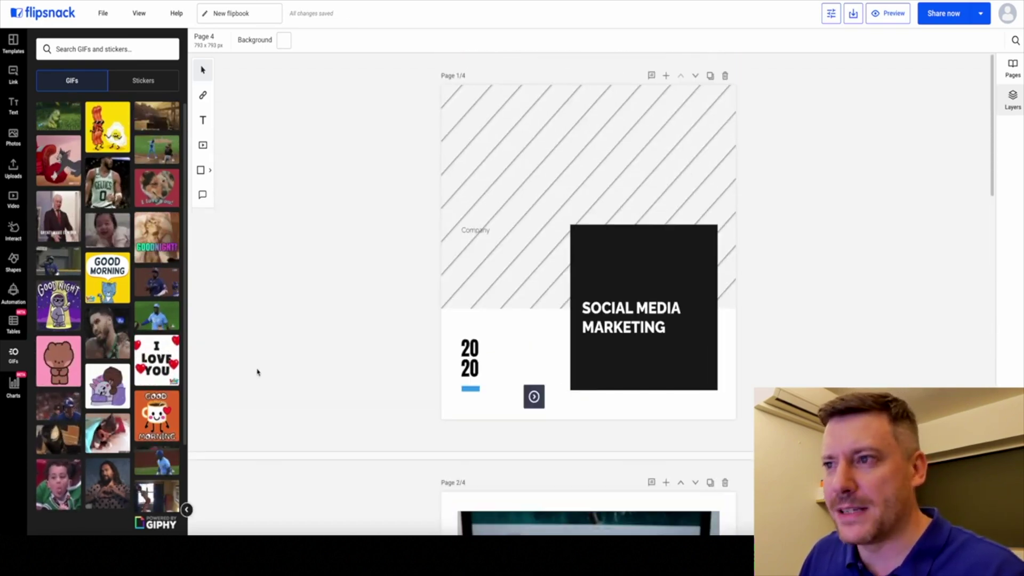
scroll(628, 366, down, 18)
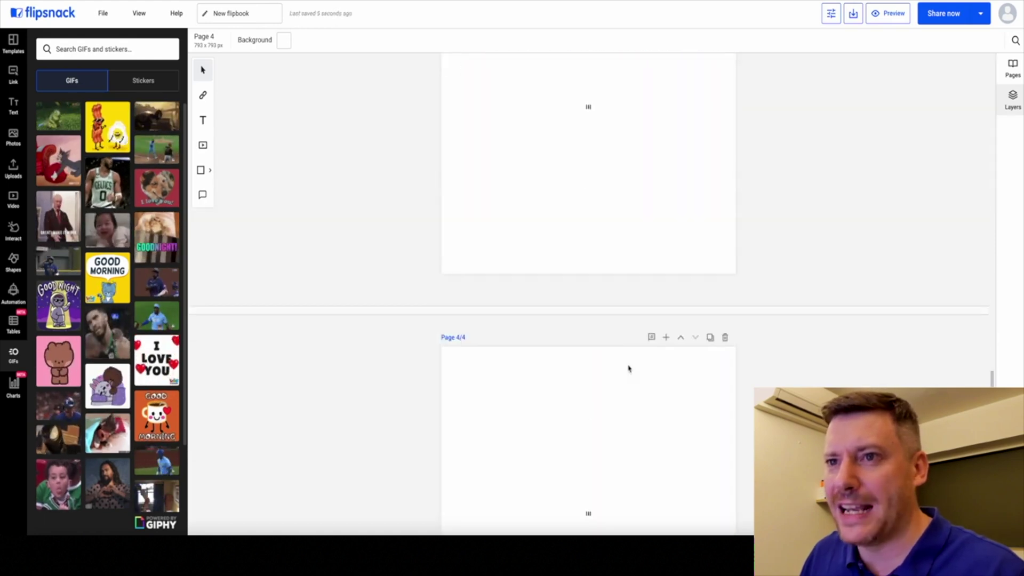
scroll(629, 368, up, 4)
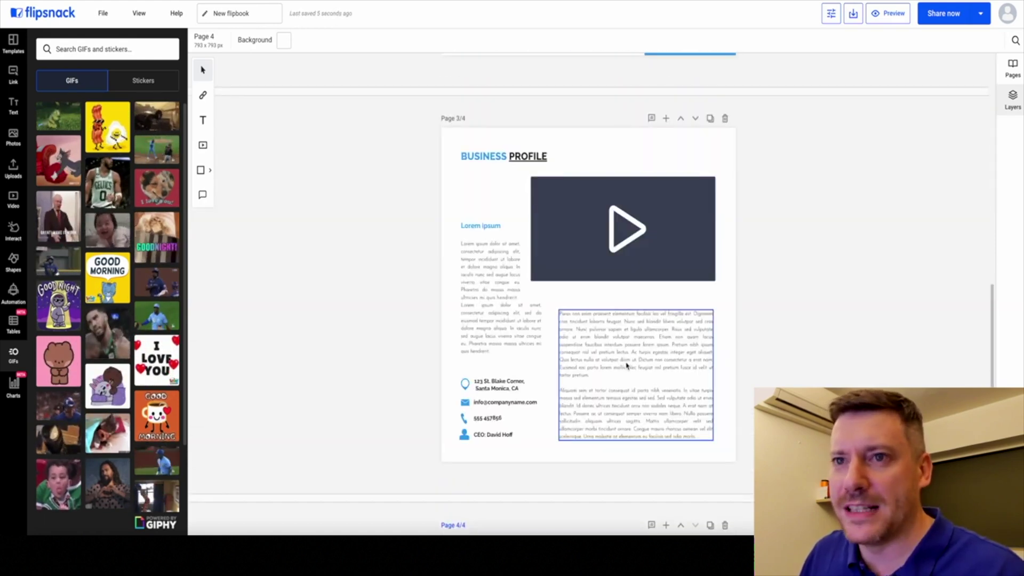
scroll(626, 366, down, 5)
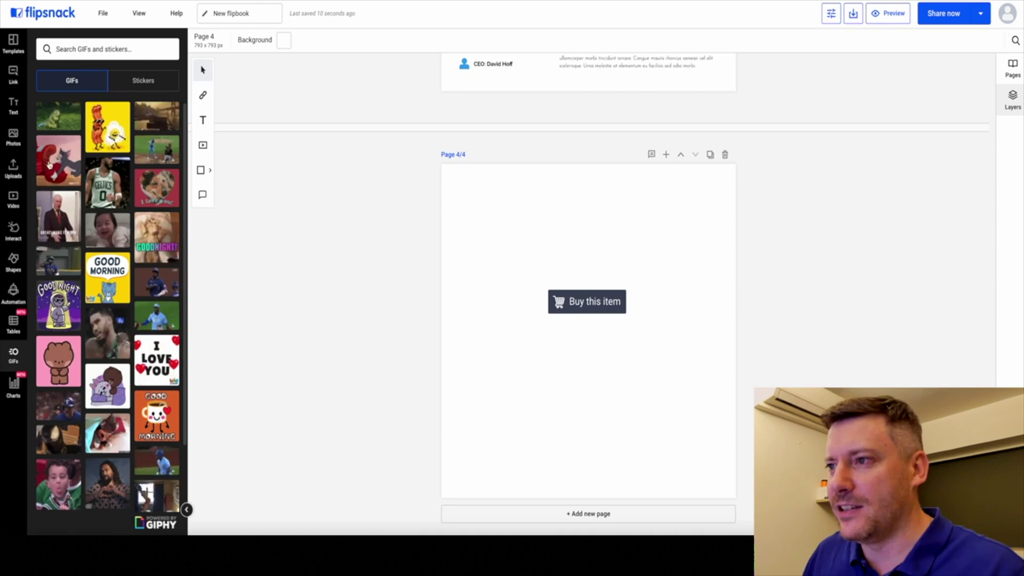
click(49, 166)
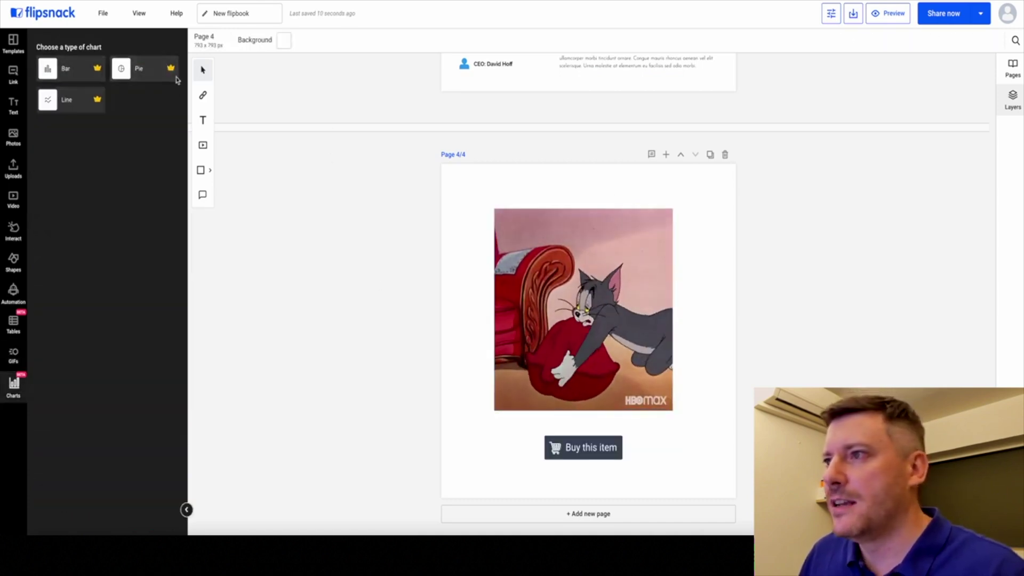
scroll(779, 261, up, 5)
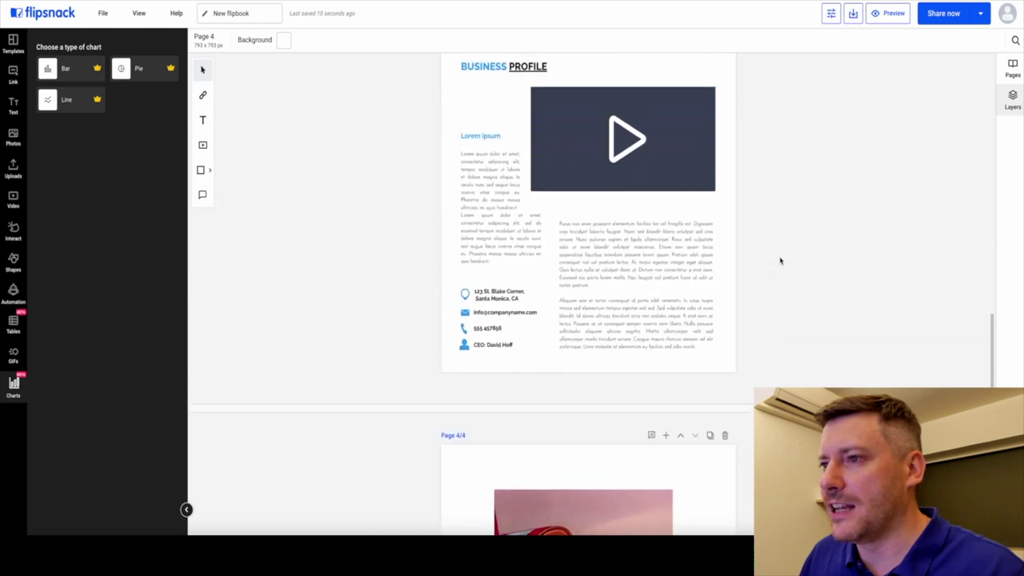
scroll(779, 261, up, 10)
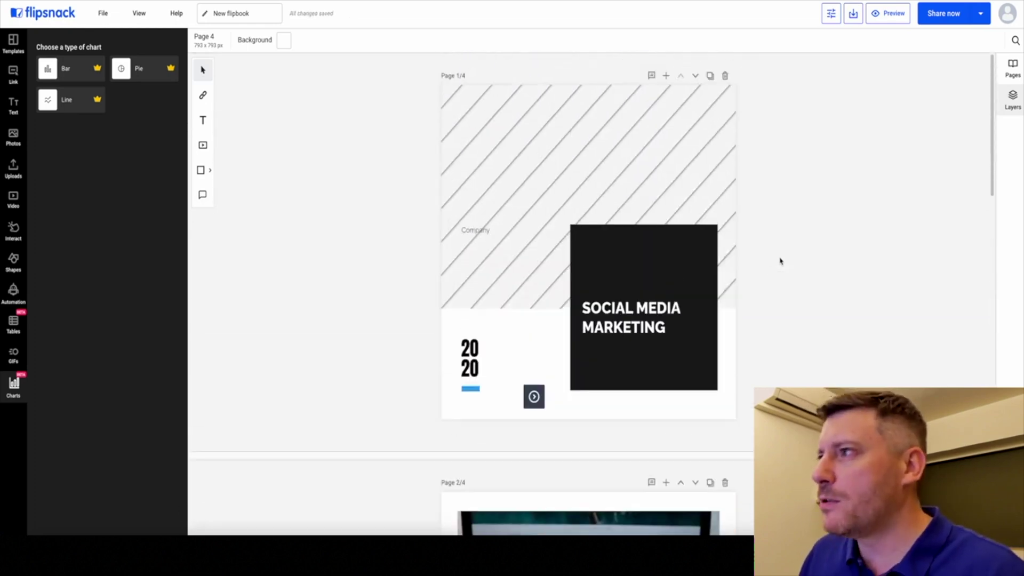
scroll(797, 131, down, 2)
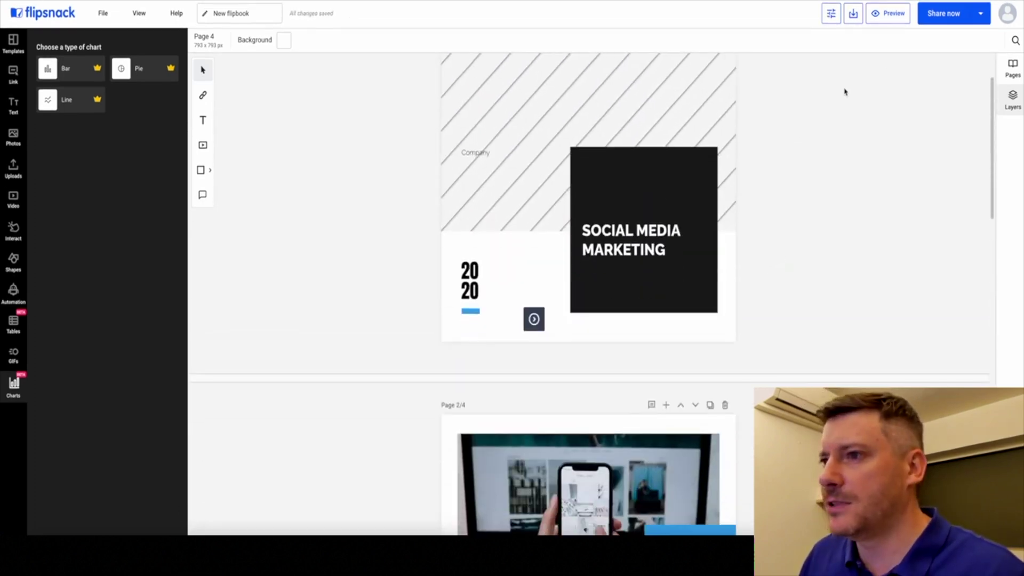
- Publish the flipbook publicly as 'New flipbook' and open its details with the share link
click(937, 20)
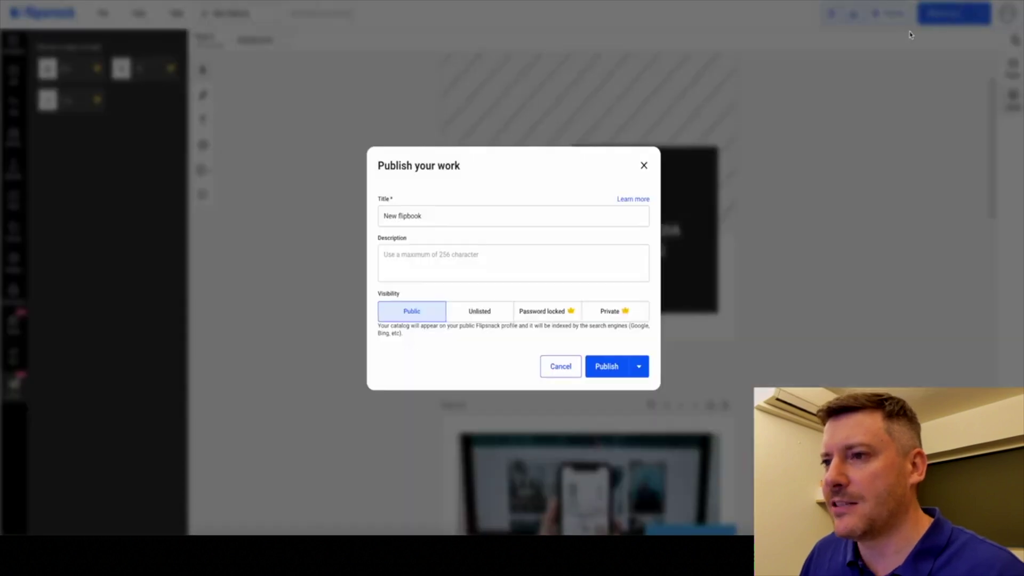
double_click(465, 218)
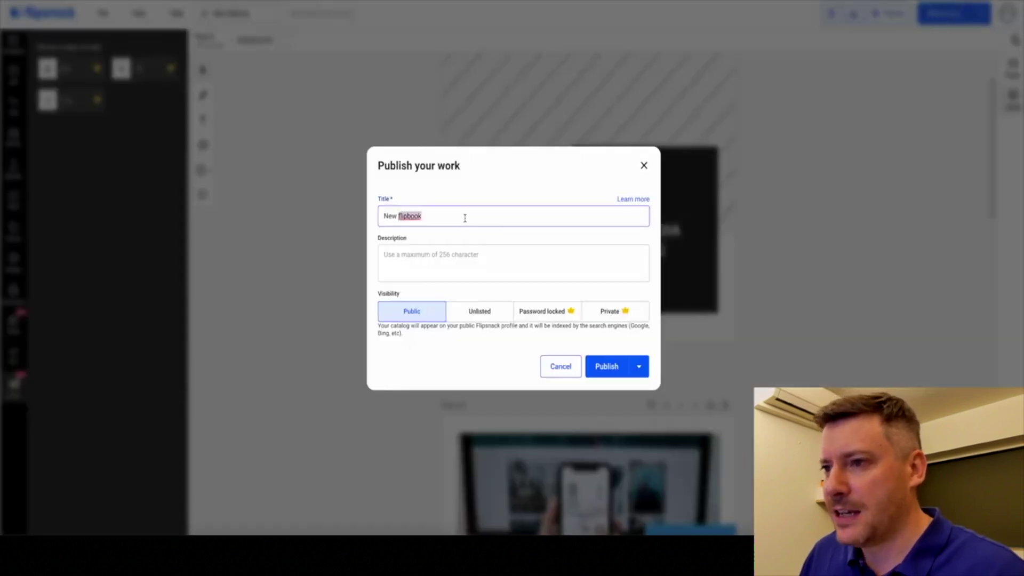
click(448, 266)
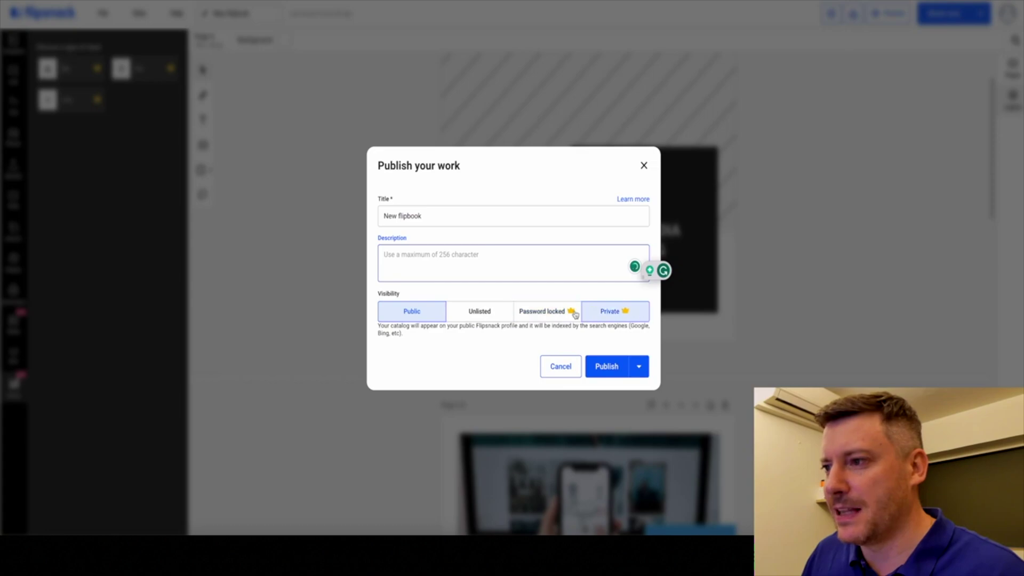
click(606, 366)
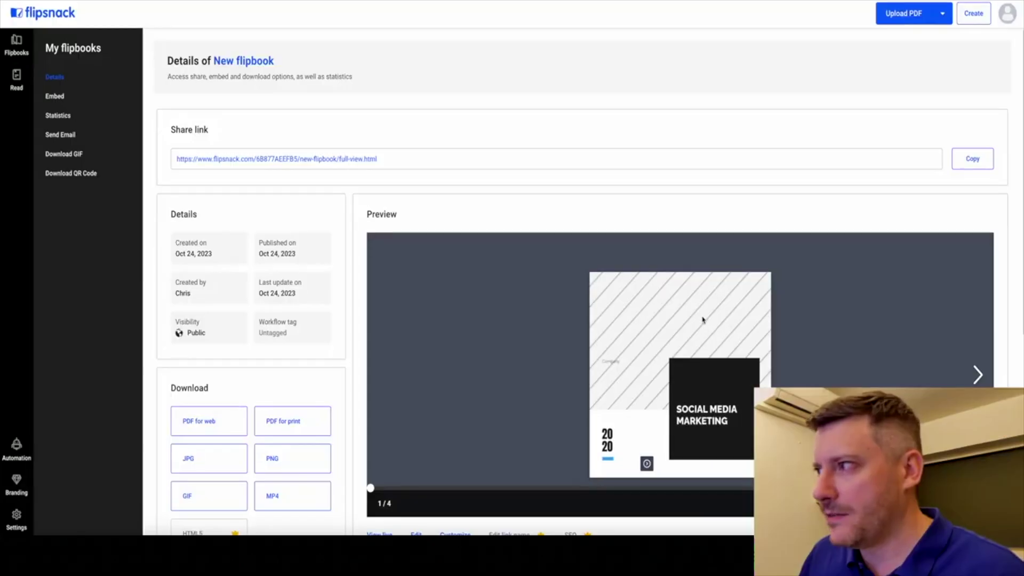
click(980, 160)
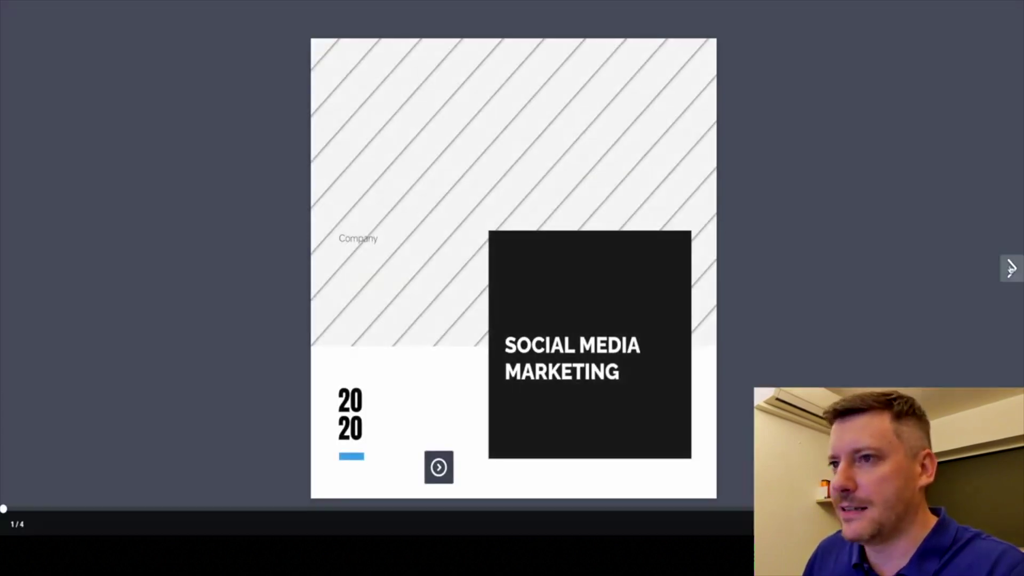
- Page through the published flipbook in full view, using thumbnails to reach the last page
click(1010, 268)
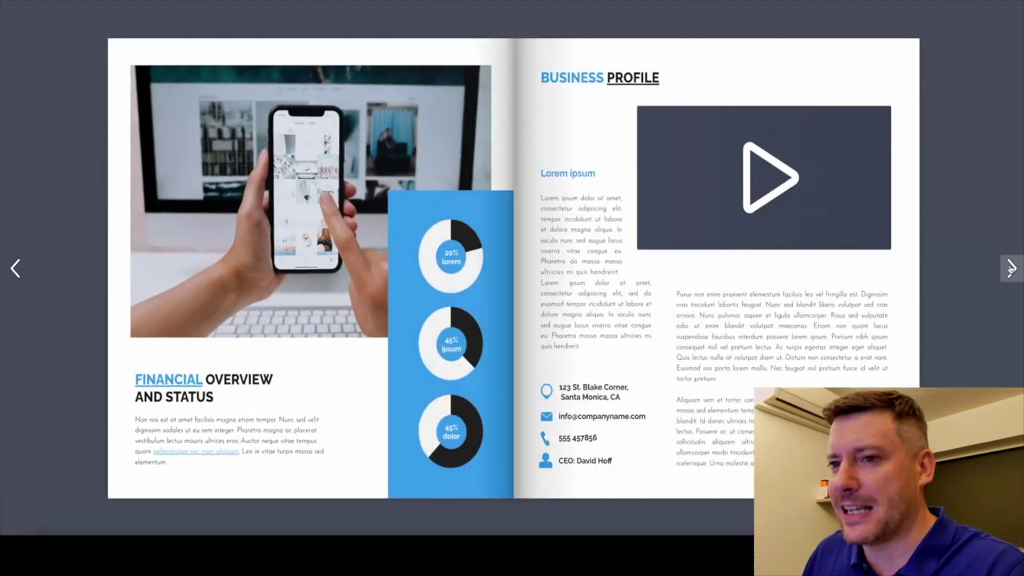
click(1011, 268)
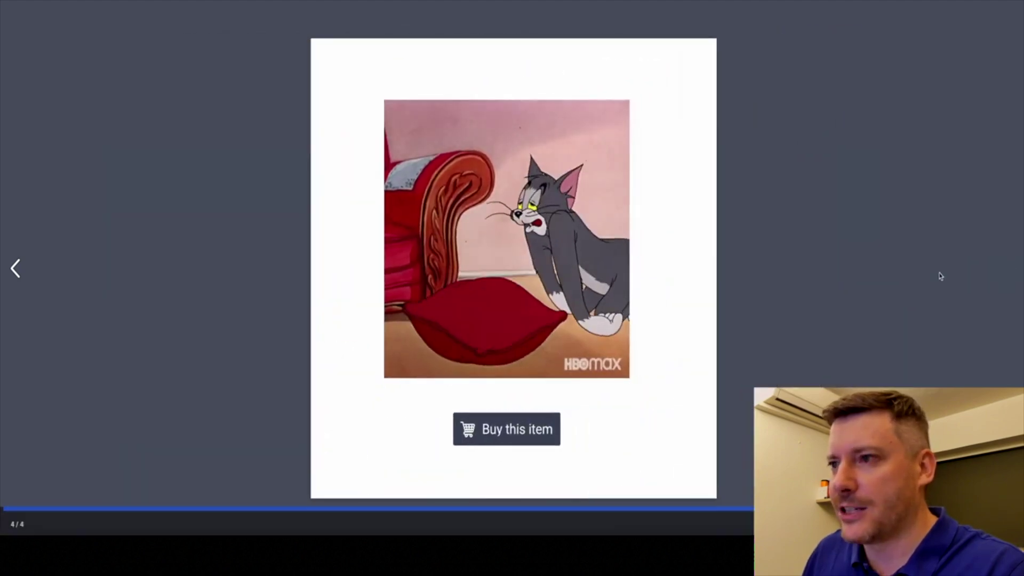
click(8, 264)
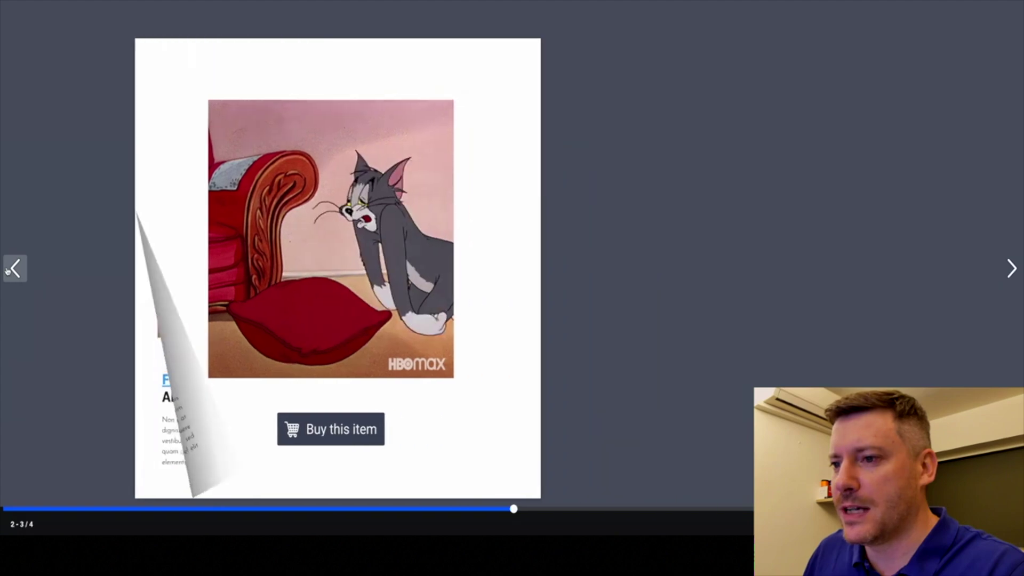
click(7, 269)
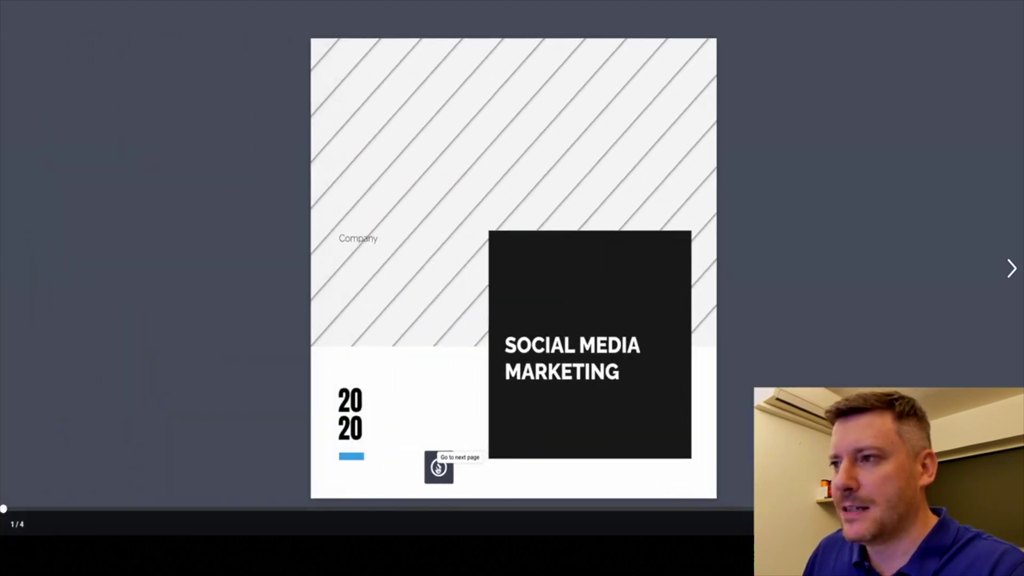
click(438, 467)
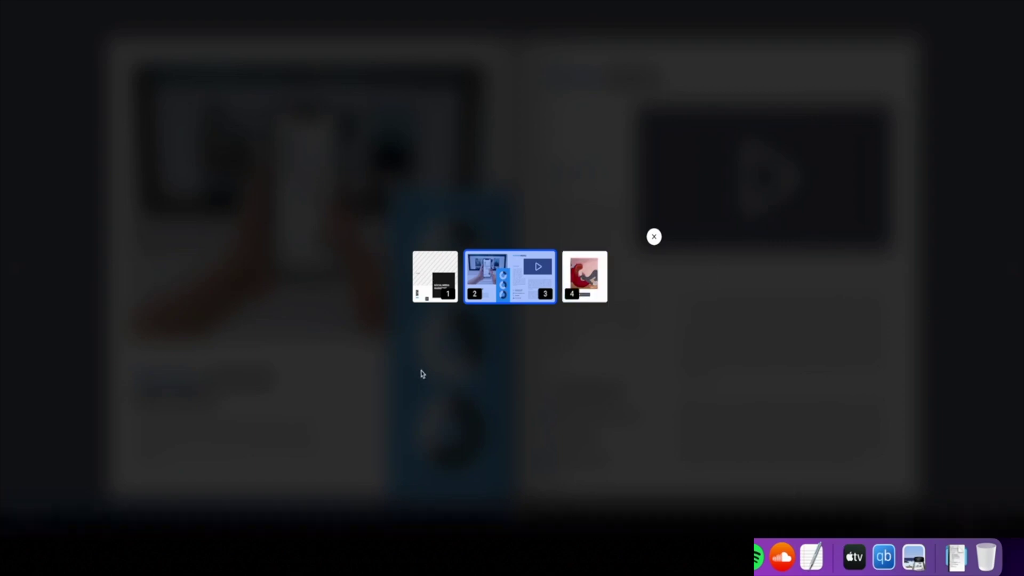
click(600, 274)
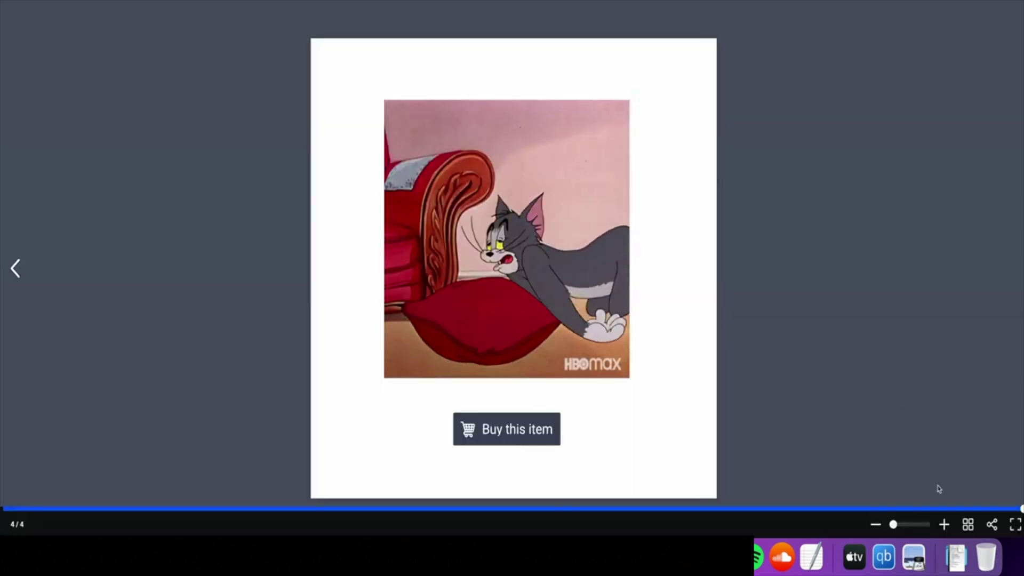
- Zoom in and out on the GIF page, then copy the flipbook link from Share
click(943, 525)
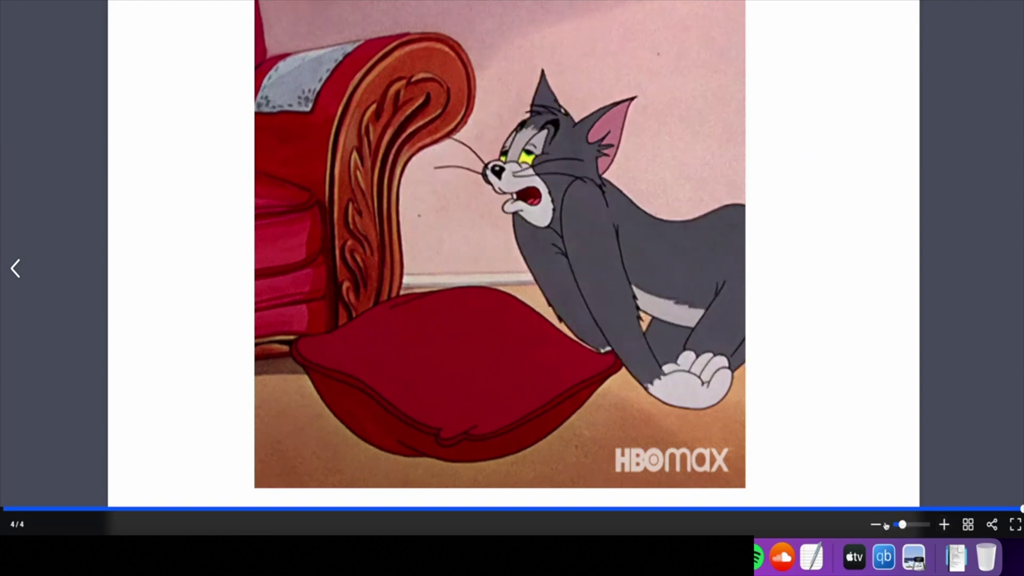
click(875, 524)
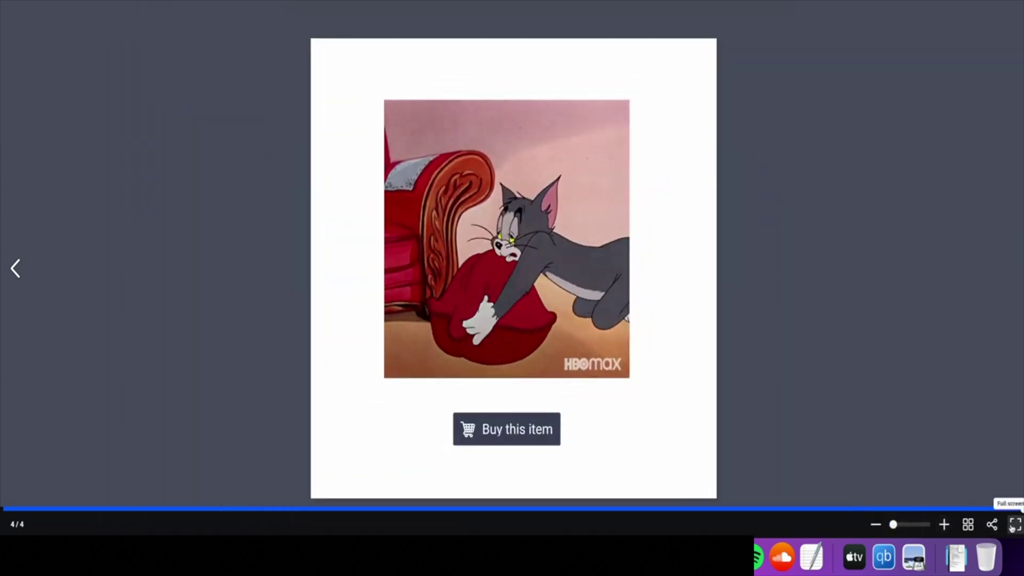
click(993, 524)
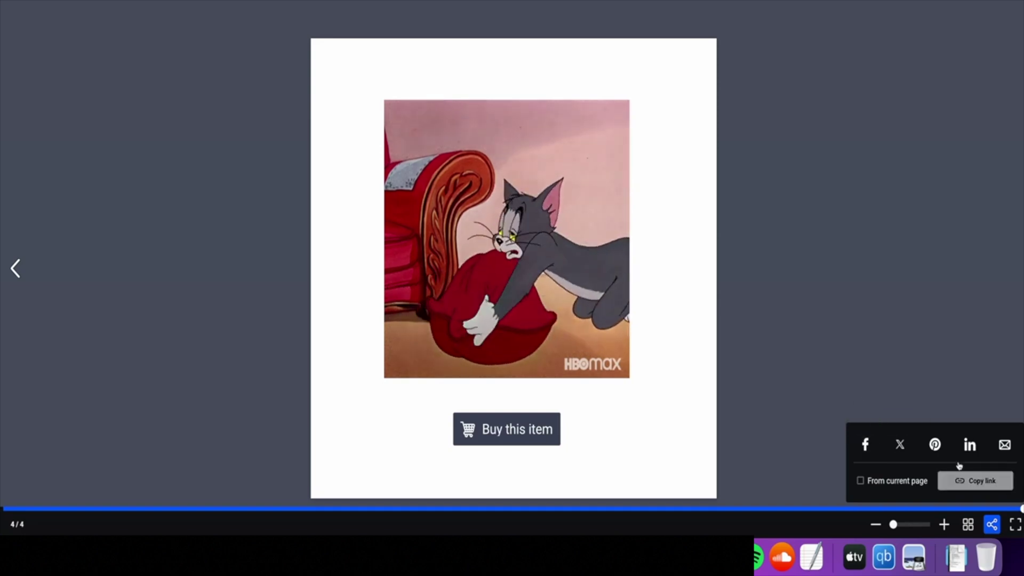
click(962, 480)
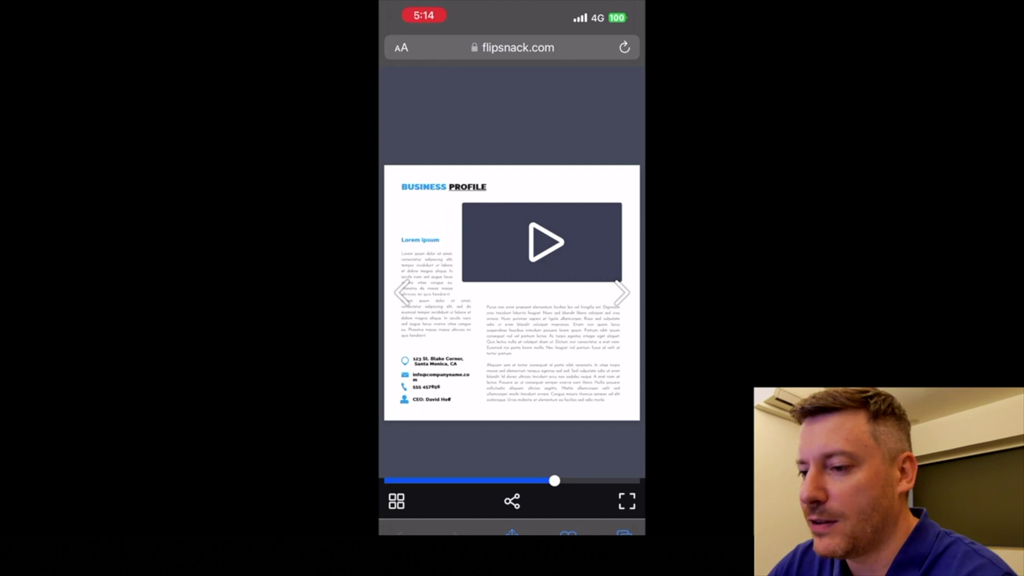
- On the phone, jump to page 2, then page 3 (Business Profile), via the thumbnail grid
click(396, 501)
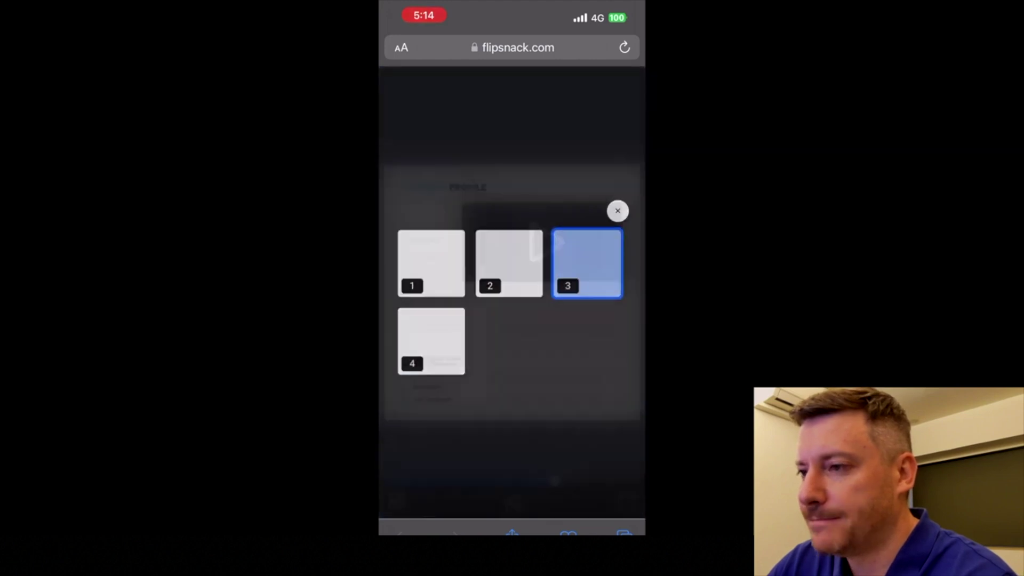
click(489, 261)
click(396, 500)
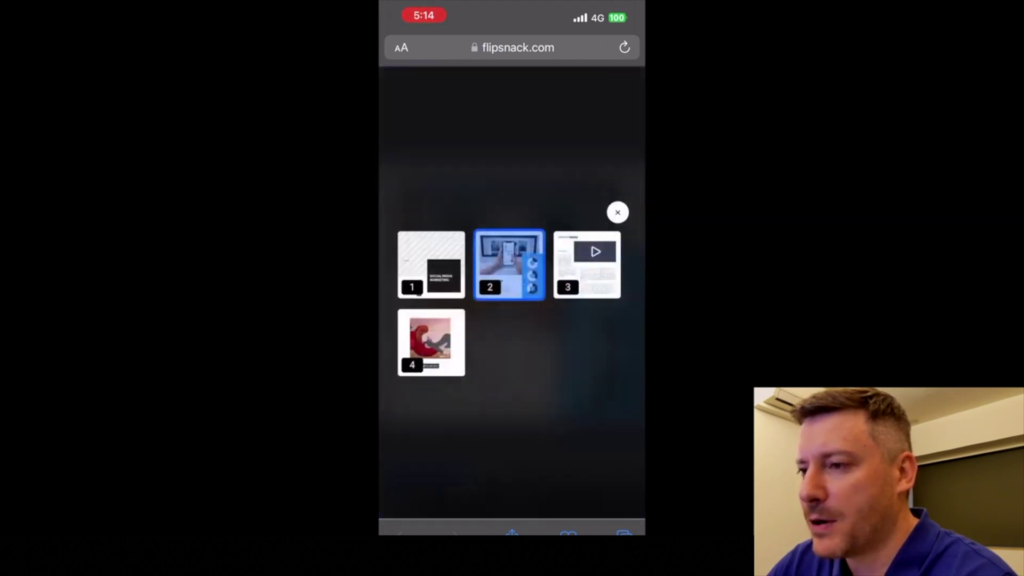
click(586, 264)
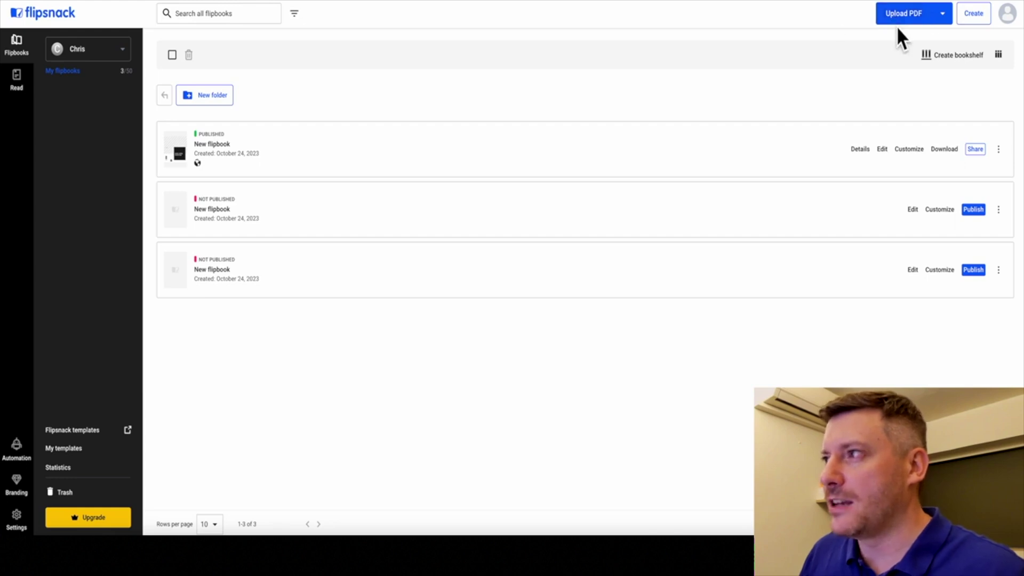
- Upload Social Media Marketing.pdf from Downloads as a new flipbook and continue to Customize
click(918, 19)
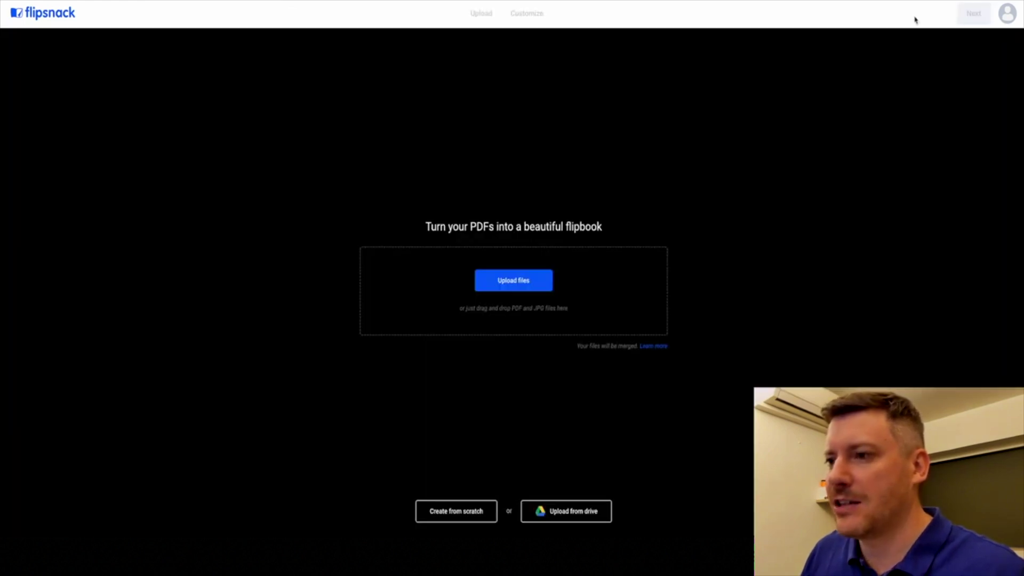
click(523, 279)
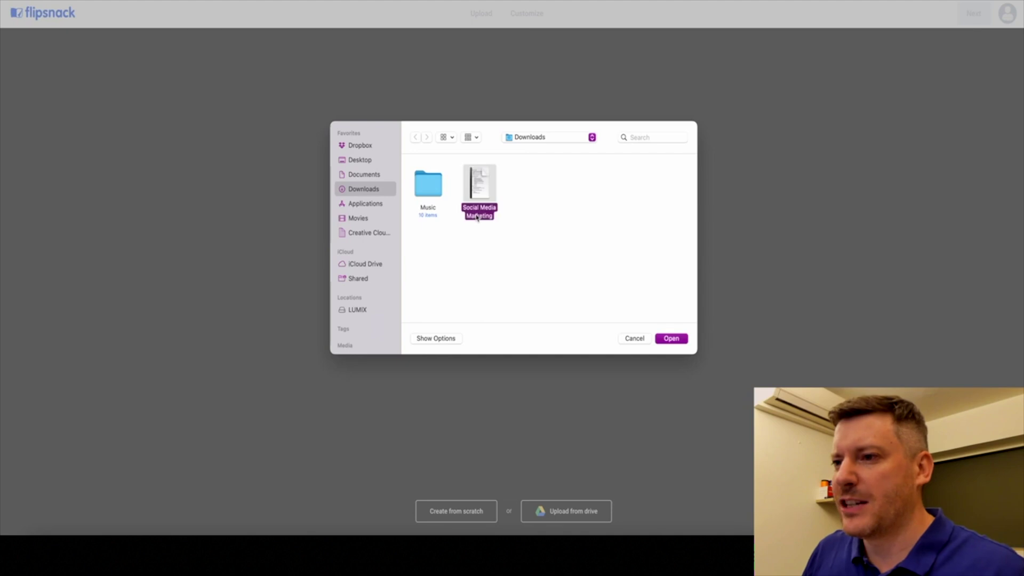
key(Escape)
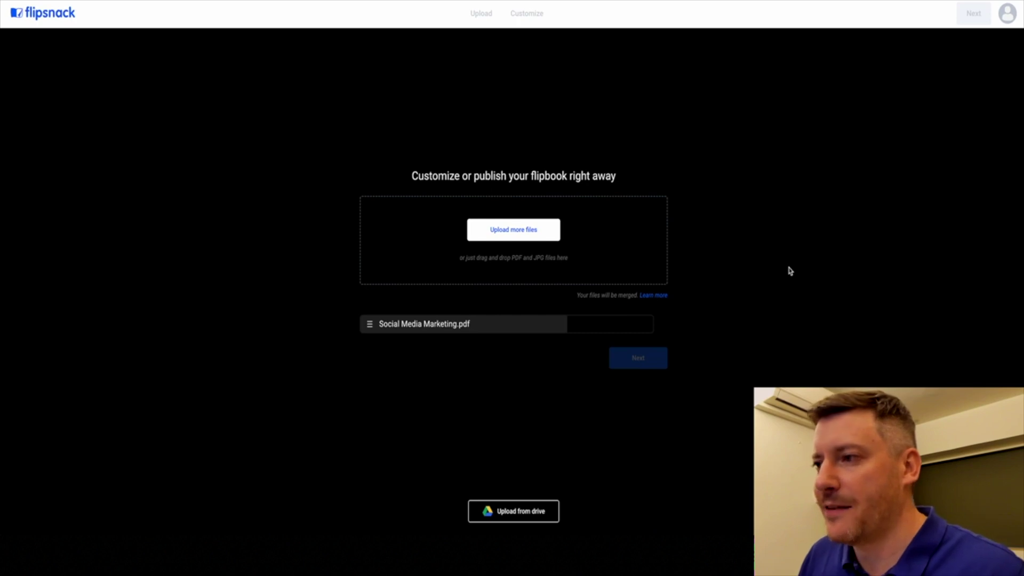
click(646, 359)
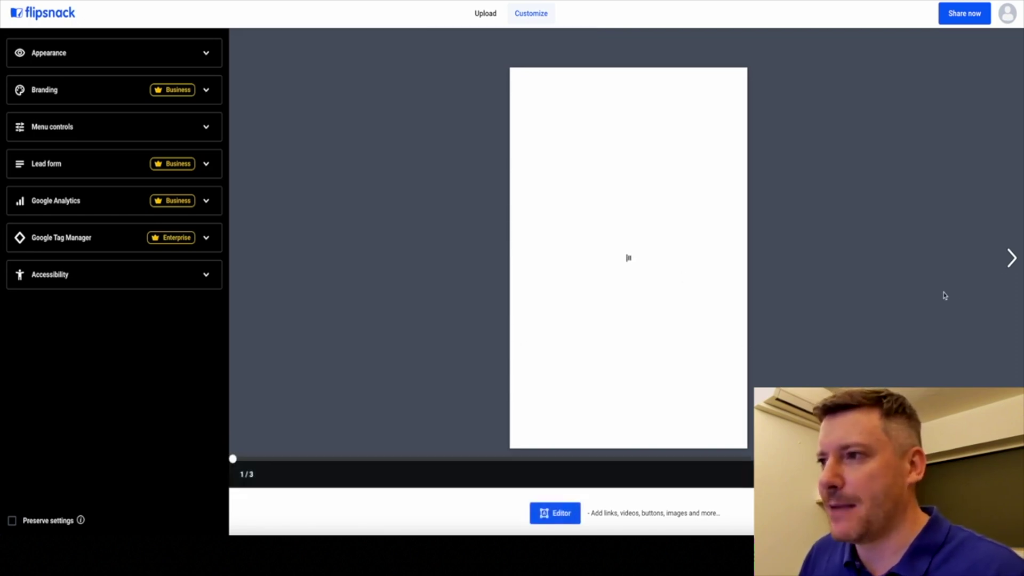
- Preview the Social Media Marketing pages, check Appearance and Menu controls, then switch to the editor
click(1010, 265)
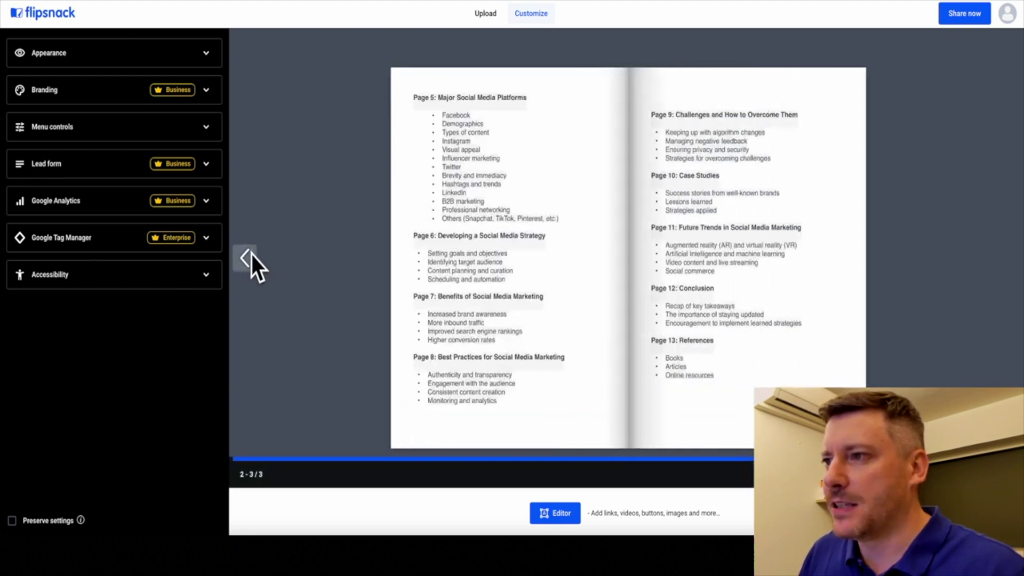
click(249, 257)
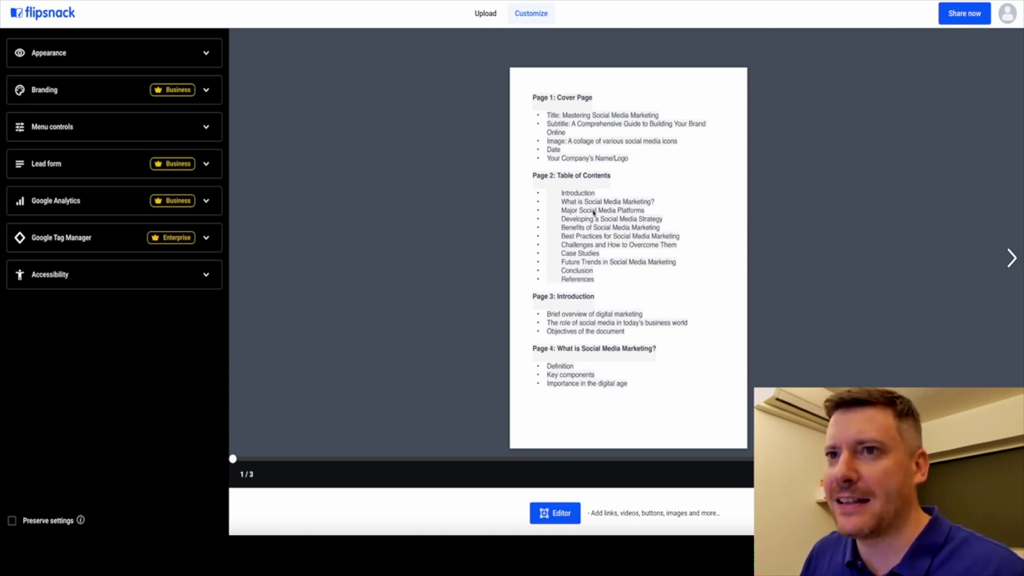
click(100, 63)
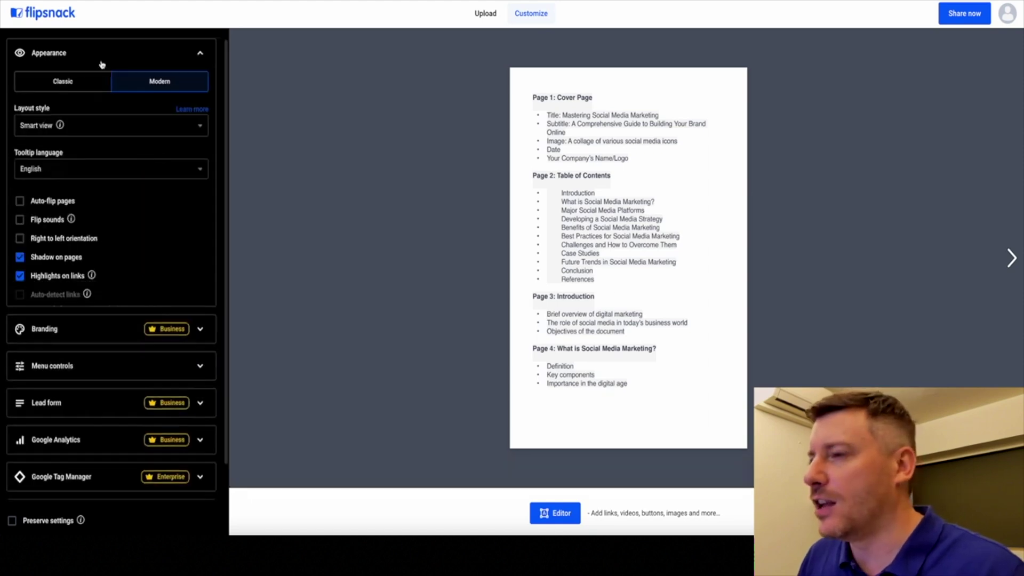
click(102, 62)
click(93, 128)
click(93, 128)
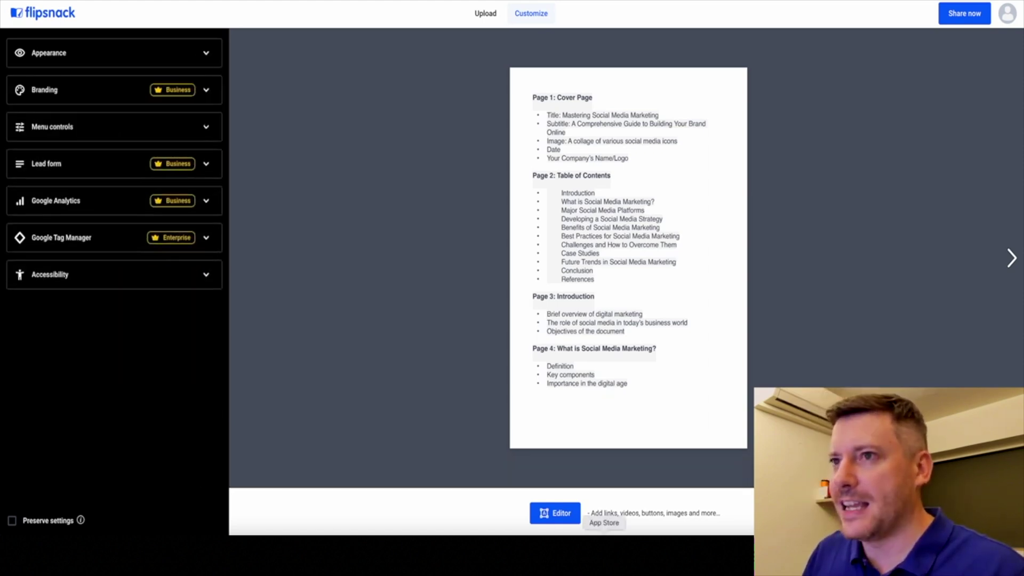
click(563, 516)
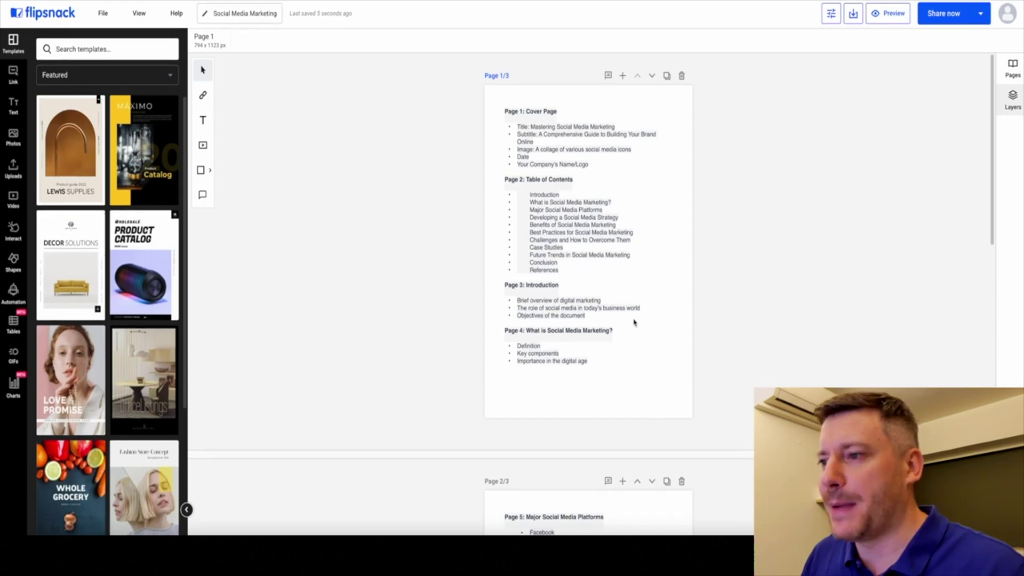
- Add a blank page and move it to the first position
scroll(647, 190, down, 12)
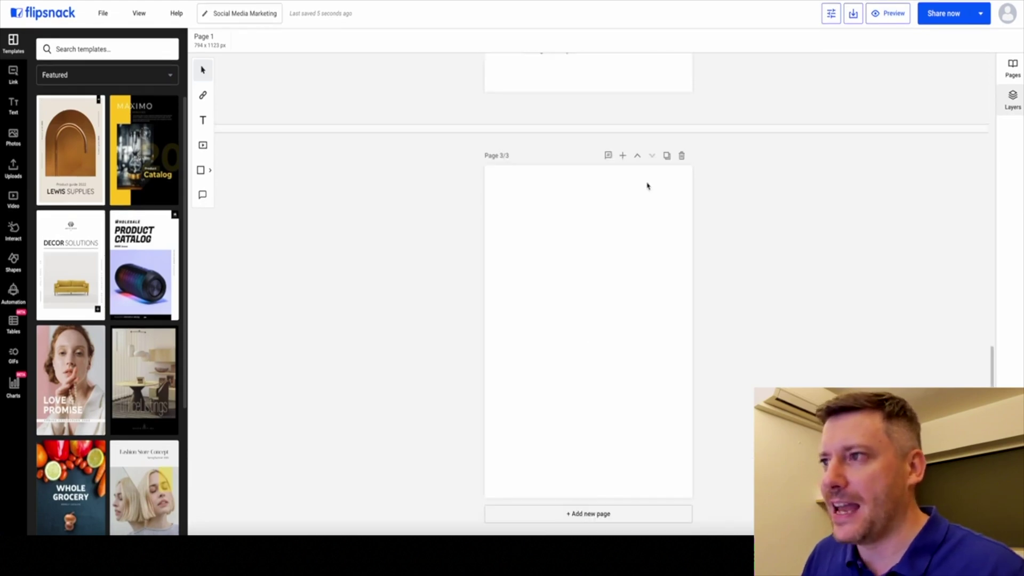
scroll(571, 384, up, 12)
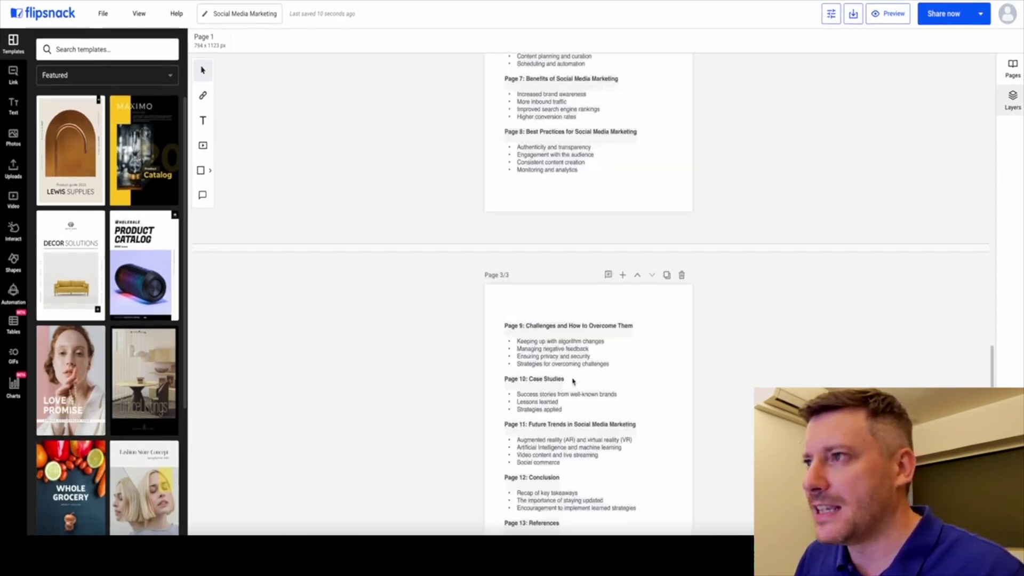
click(622, 81)
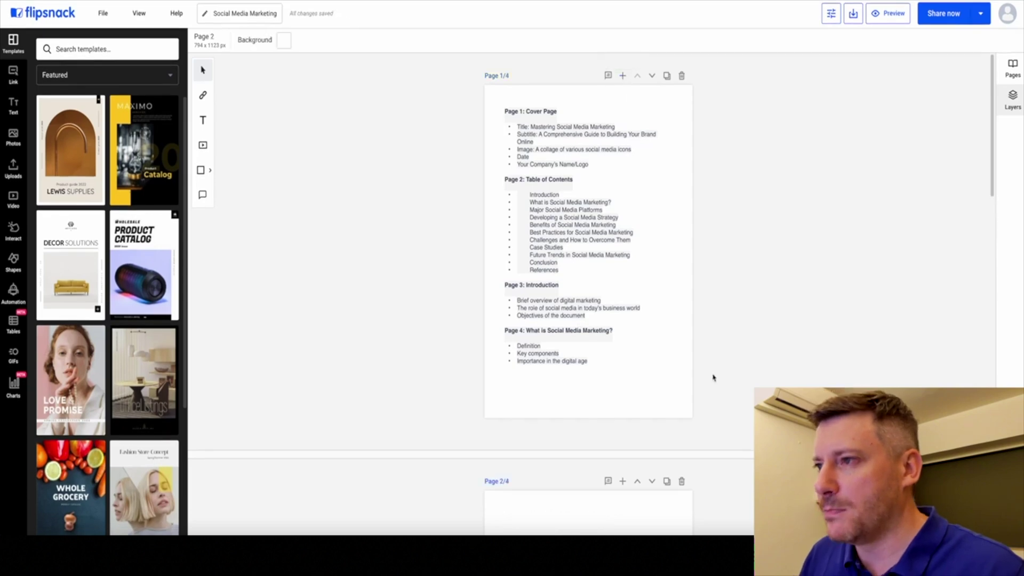
click(637, 361)
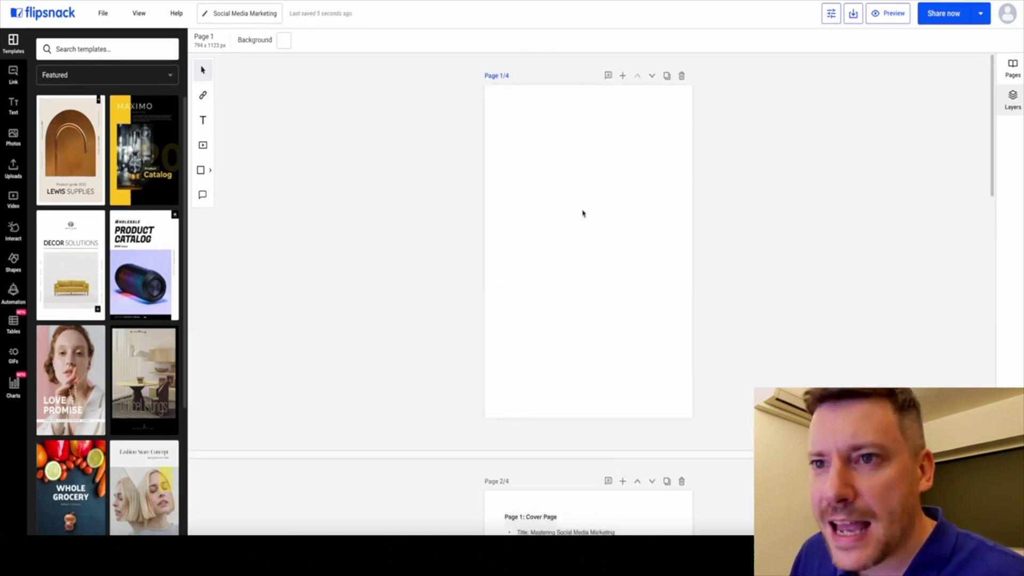
- Apply the Product Catalog template's Wholesale Product Catalog cover to the new first page
scroll(139, 235, down, 1)
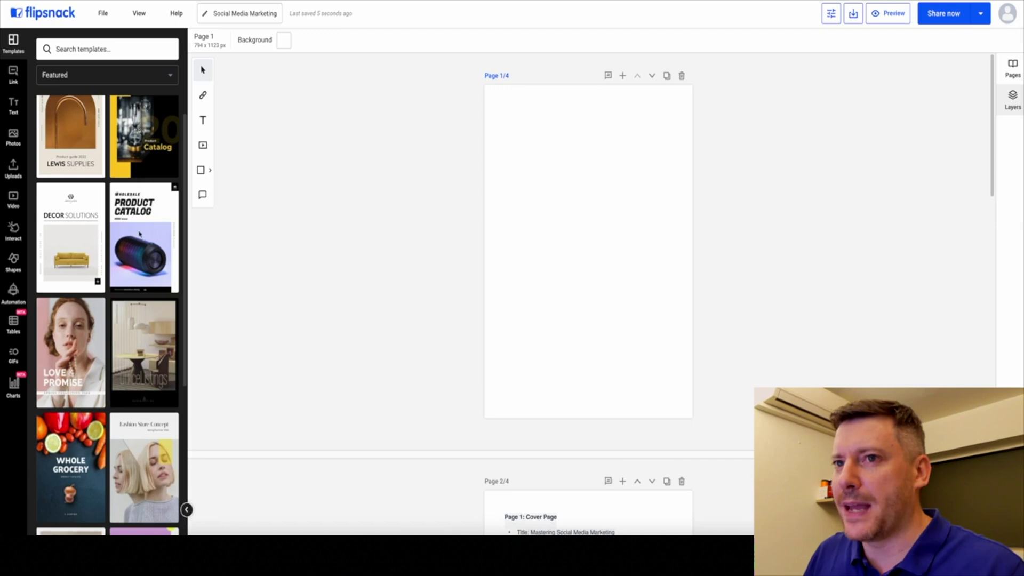
click(139, 235)
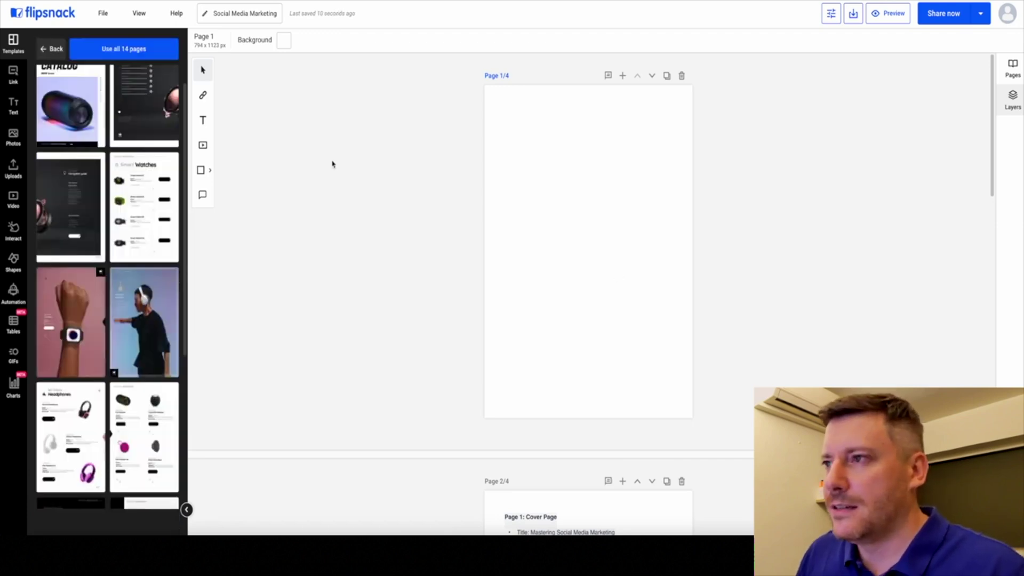
click(71, 114)
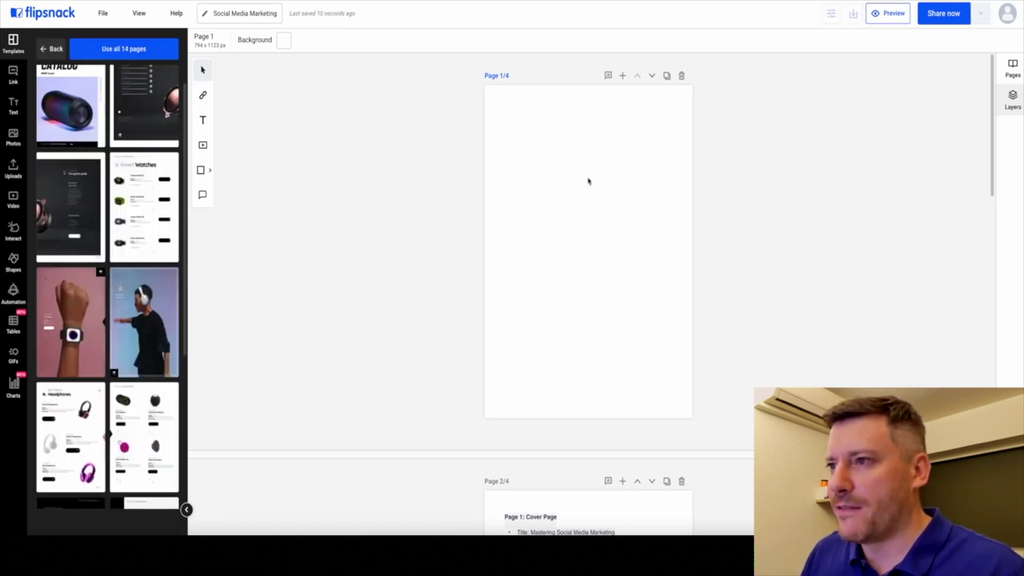
scroll(748, 232, down, 10)
scroll(748, 234, up, 4)
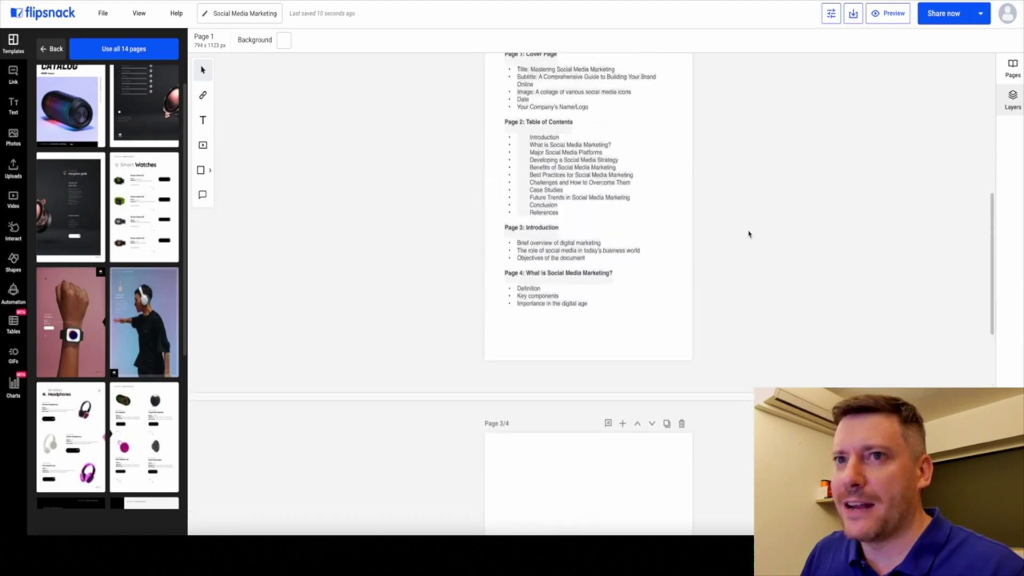
scroll(747, 232, up, 5)
scroll(747, 231, down, 4)
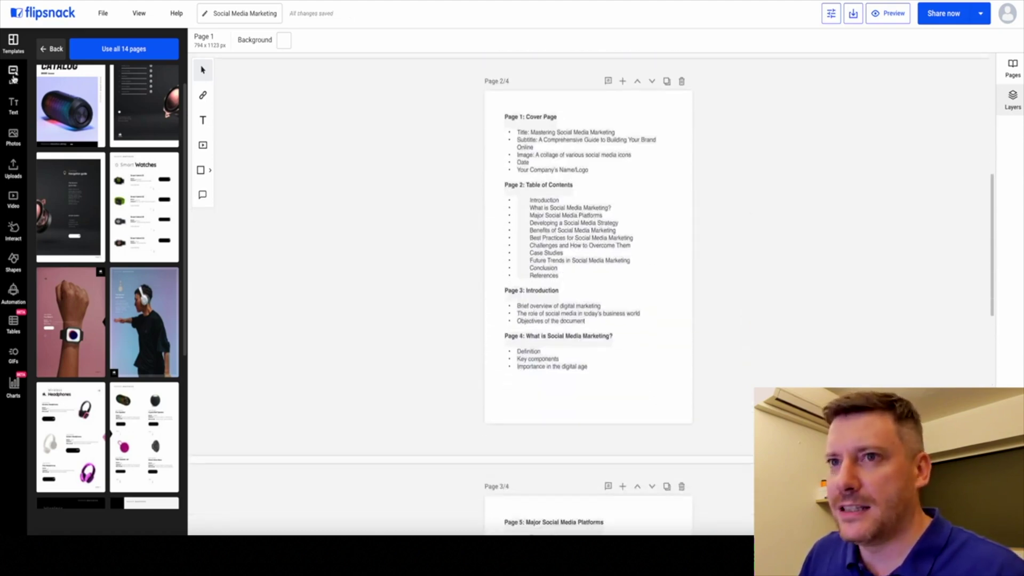
click(13, 138)
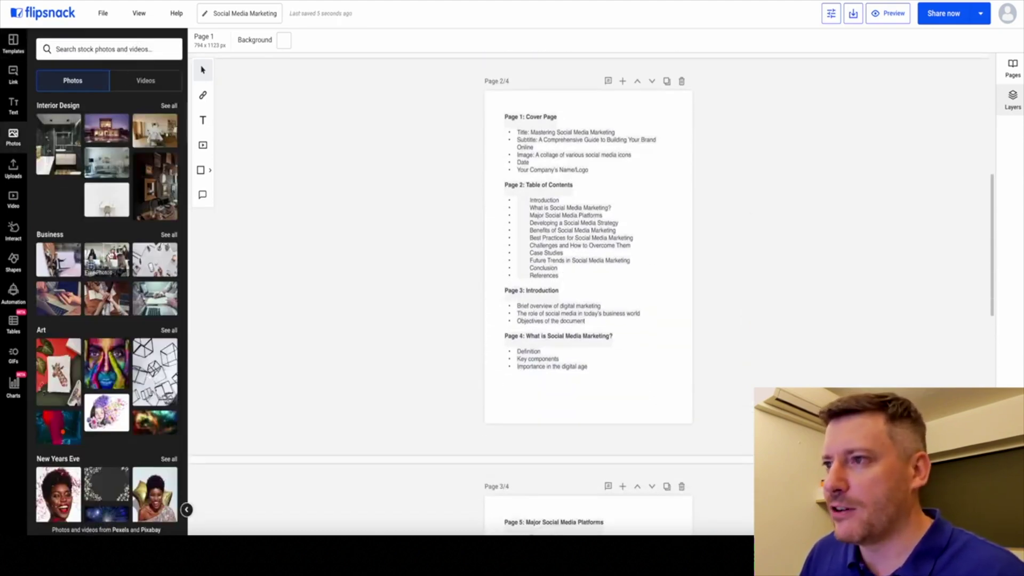
- Insert the business meeting stock photo on page 2, shrunk to about 350x233 px, beside the cover-page text
click(103, 270)
drag(669, 194, 598, 251)
drag(552, 285, 640, 188)
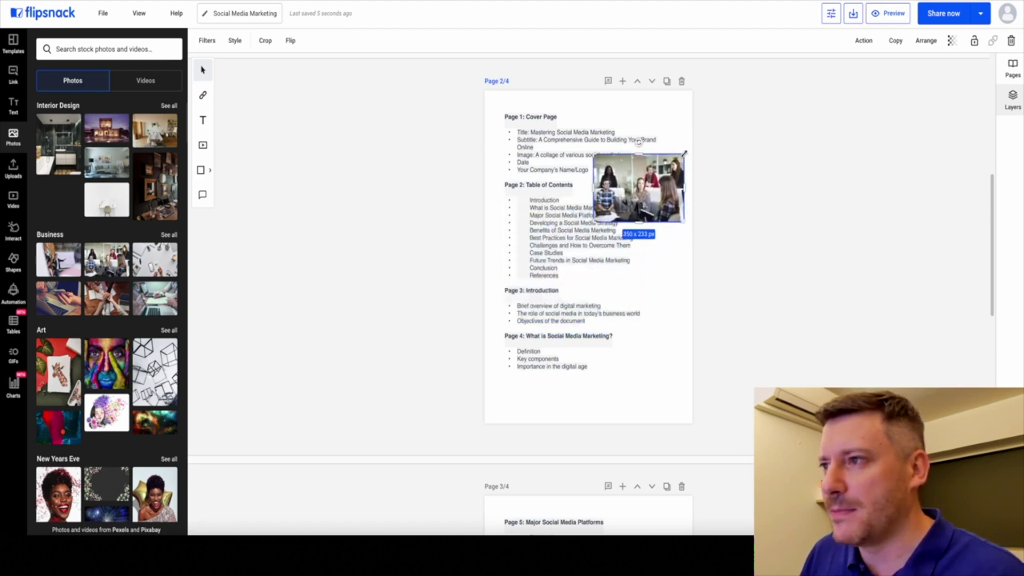
drag(684, 153, 645, 176)
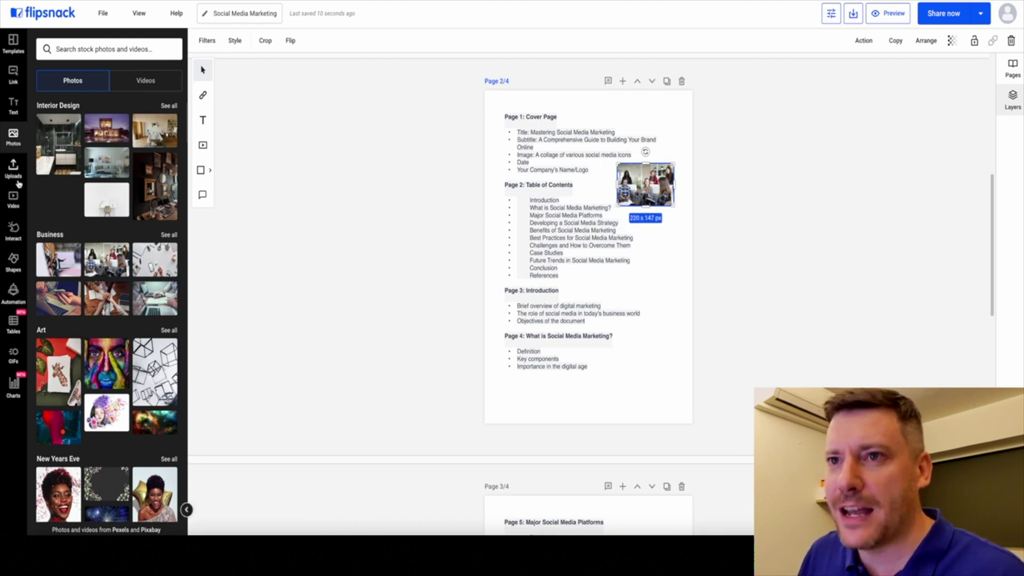
- Place an Instagram icon on page 2 beside the Page 4 section
click(14, 201)
click(13, 230)
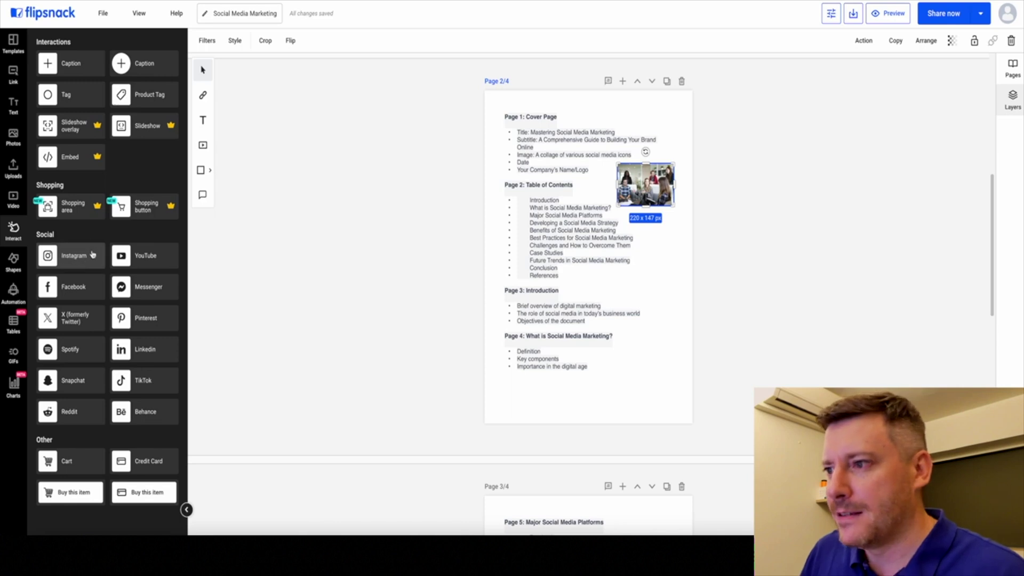
drag(148, 276, 613, 383)
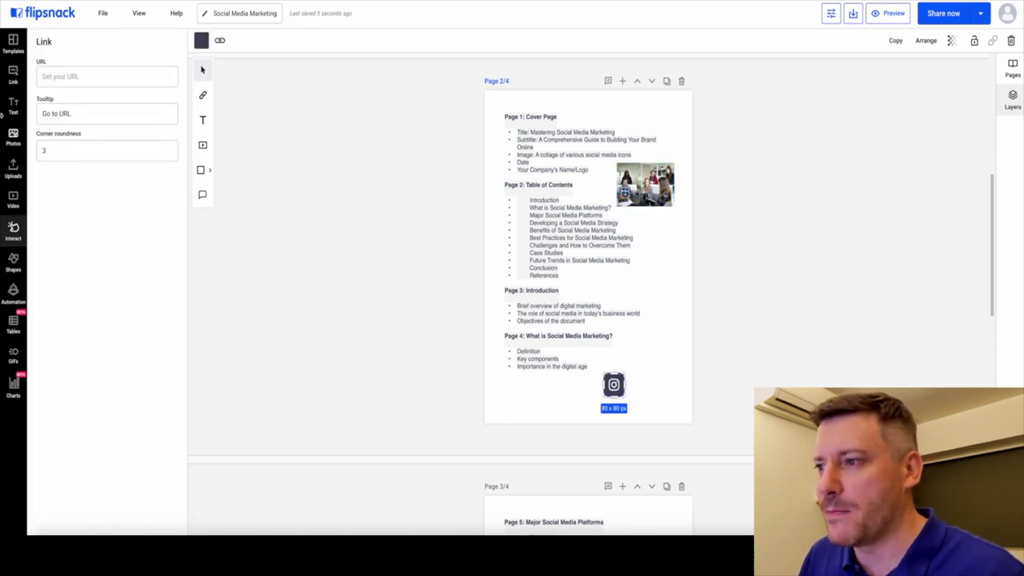
drag(609, 391, 616, 364)
click(662, 328)
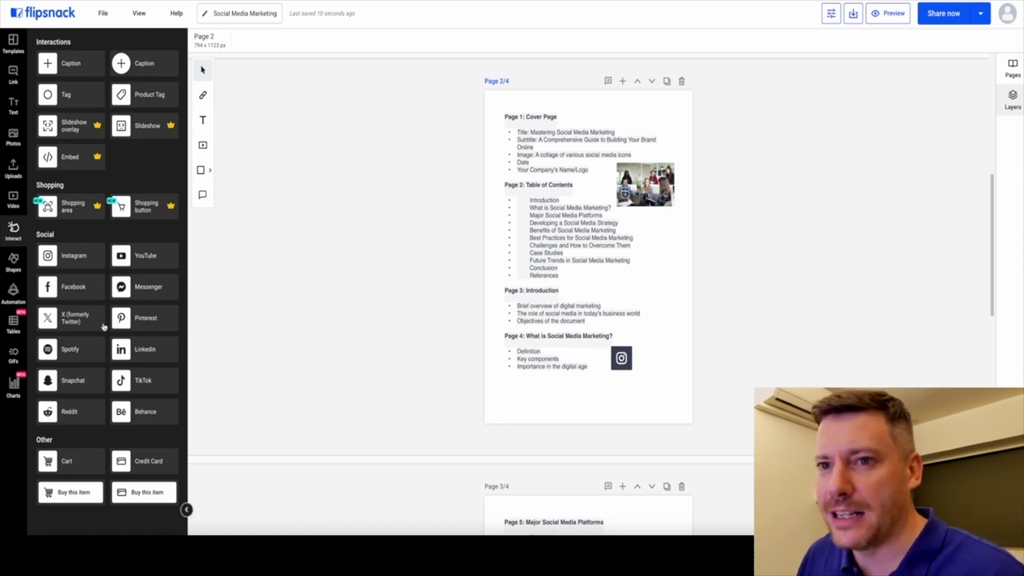
click(13, 292)
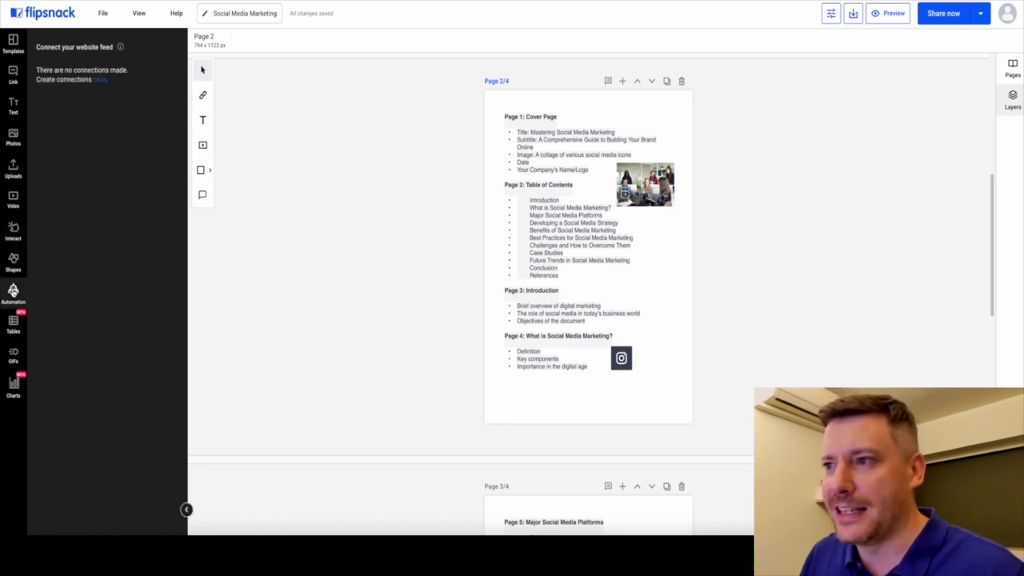
click(14, 354)
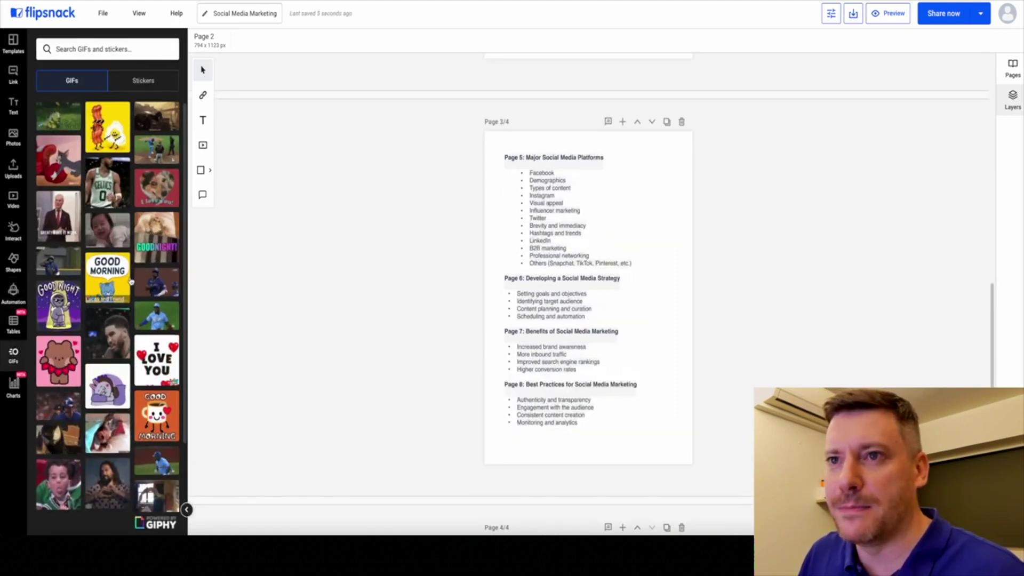
- Place the bacon-and-egg GIF on page 3 beside the Major Social Media Platforms list and preview the flipbook
drag(107, 127, 628, 221)
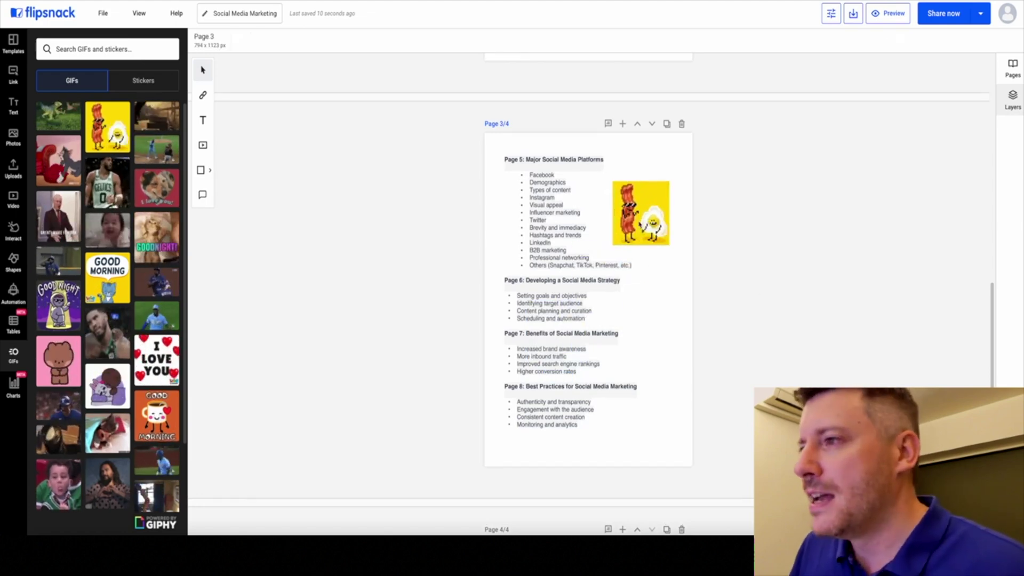
drag(648, 219, 634, 220)
click(751, 225)
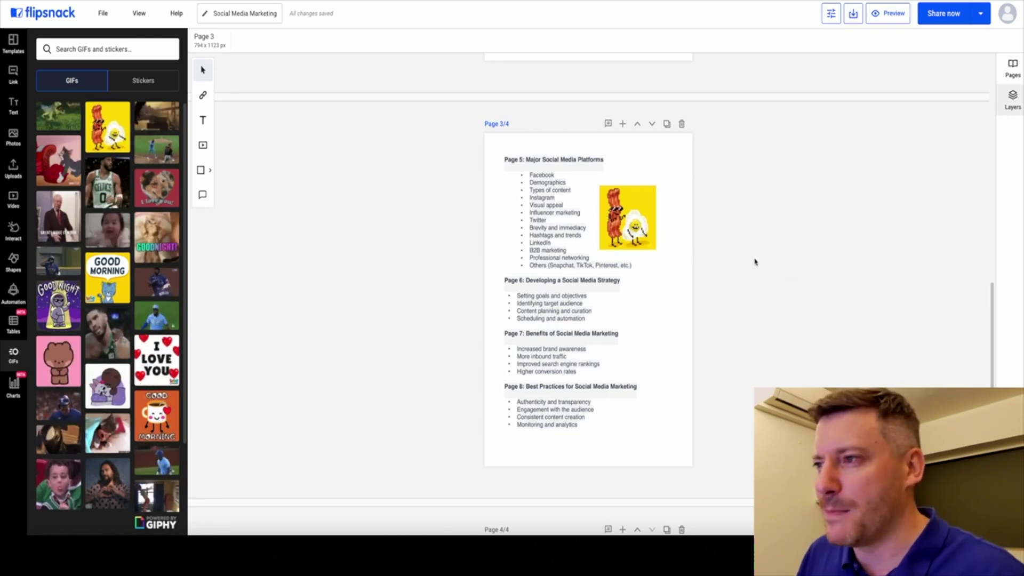
drag(632, 219, 638, 219)
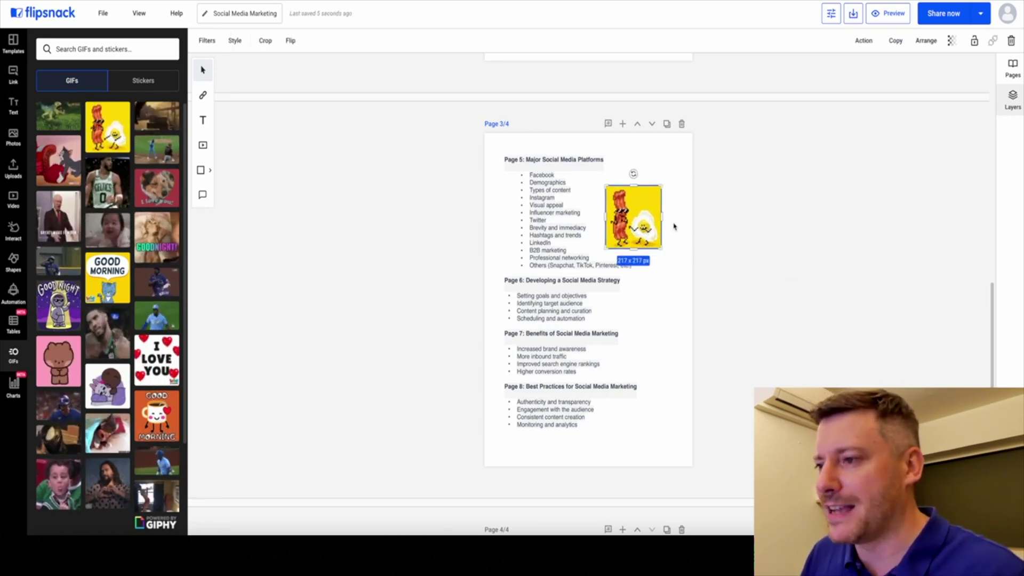
scroll(811, 258, down, 6)
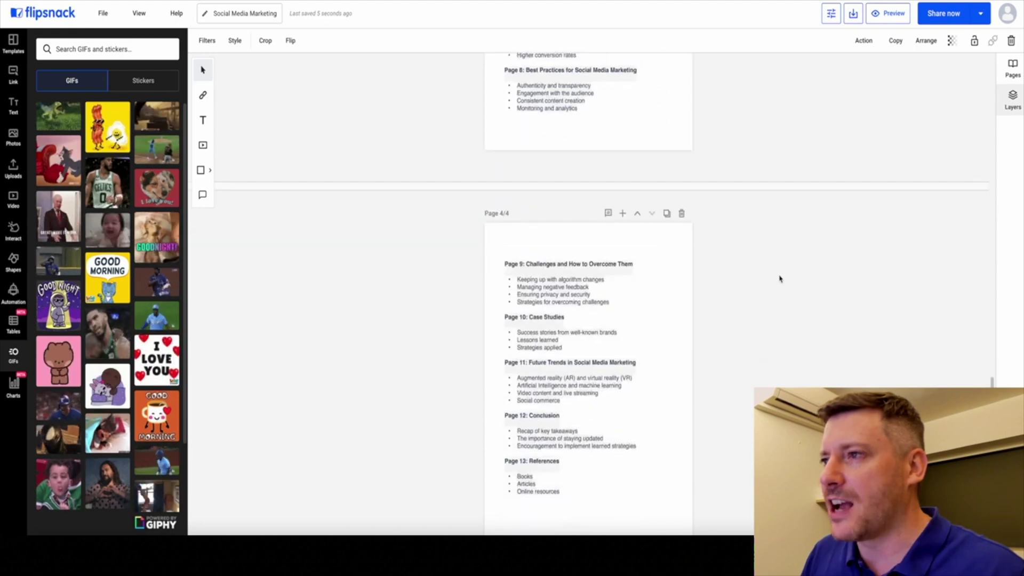
scroll(780, 278, up, 10)
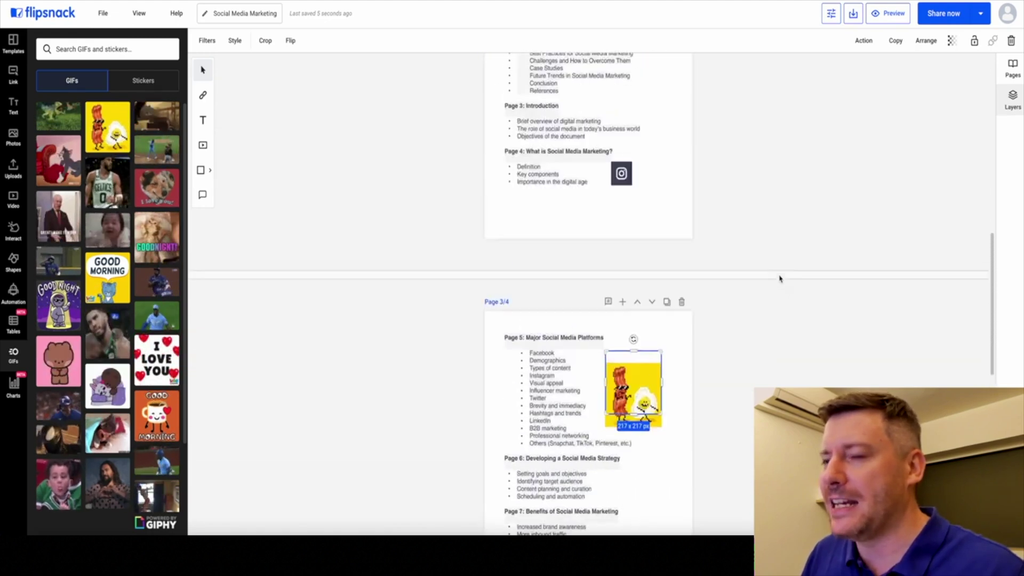
scroll(780, 278, up, 1)
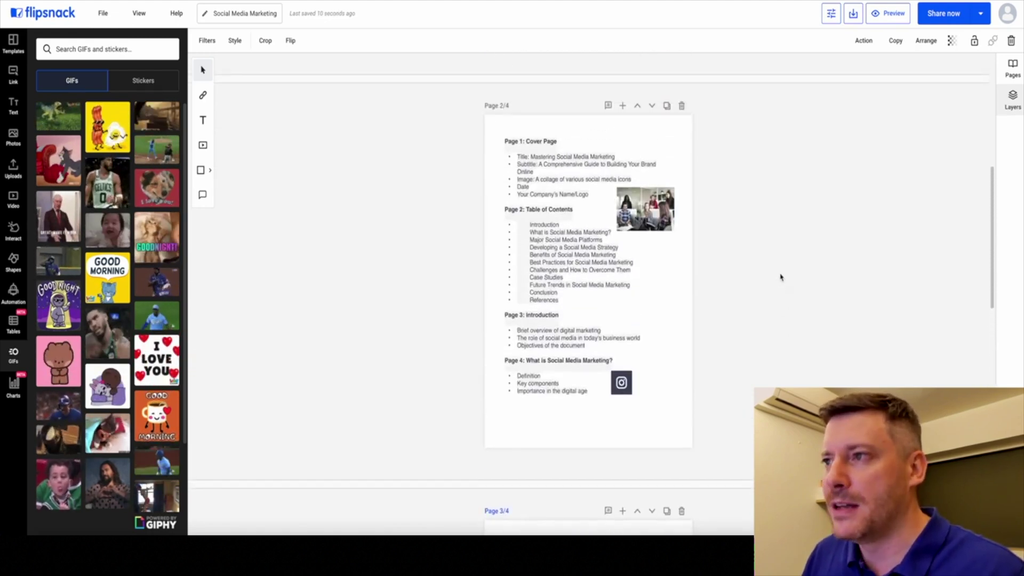
scroll(780, 278, up, 5)
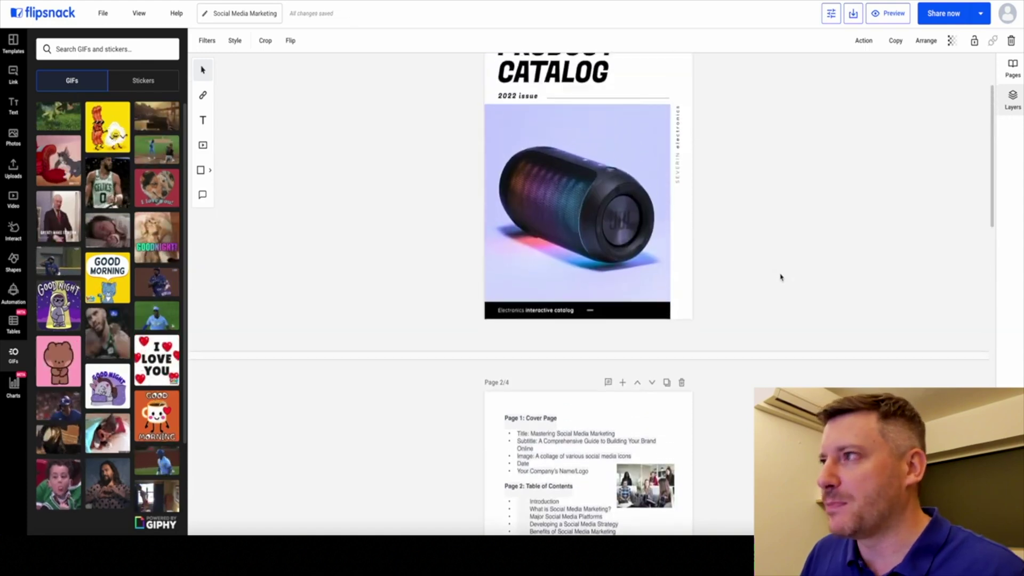
scroll(780, 277, down, 5)
click(888, 14)
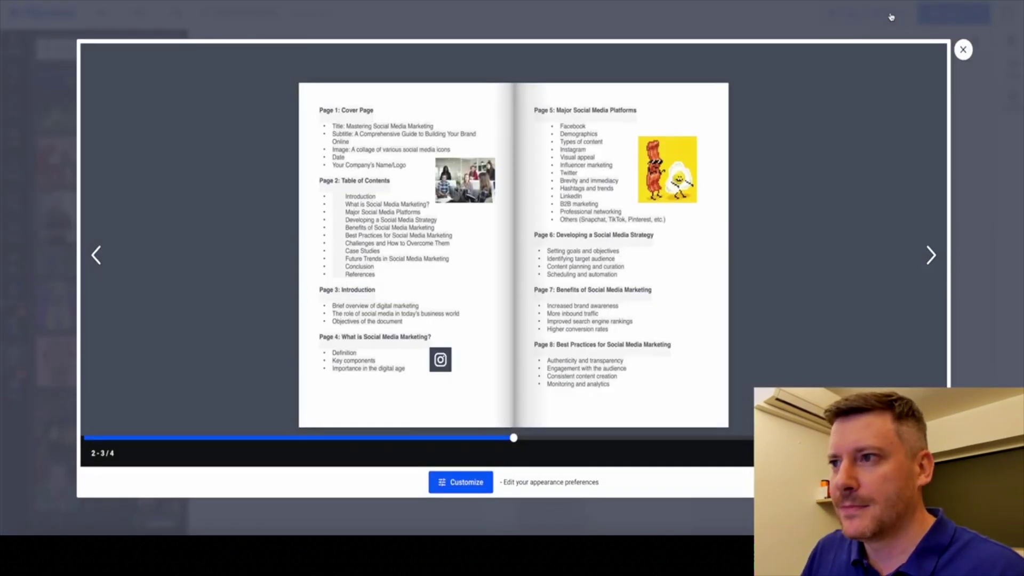
click(97, 256)
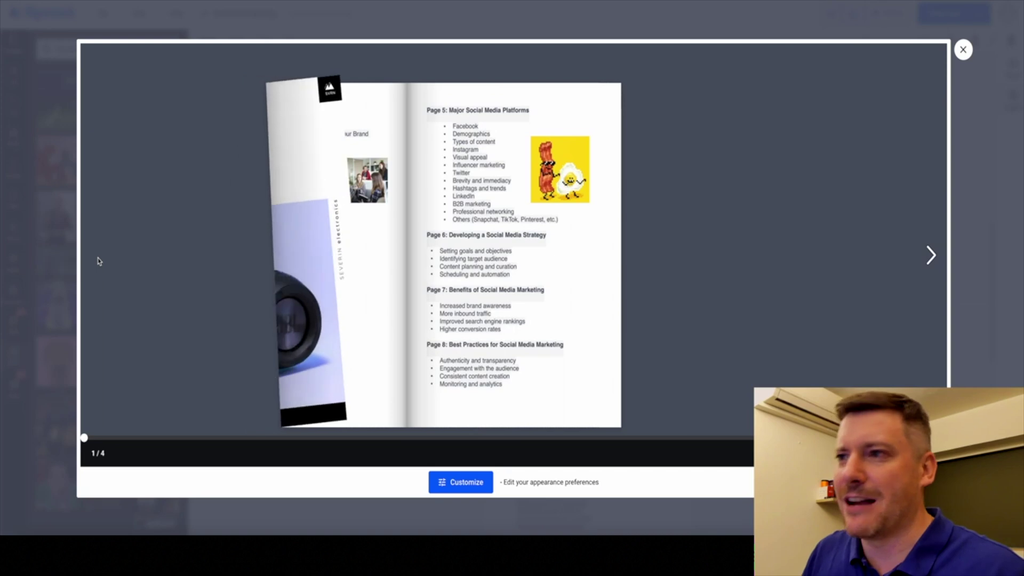
click(927, 248)
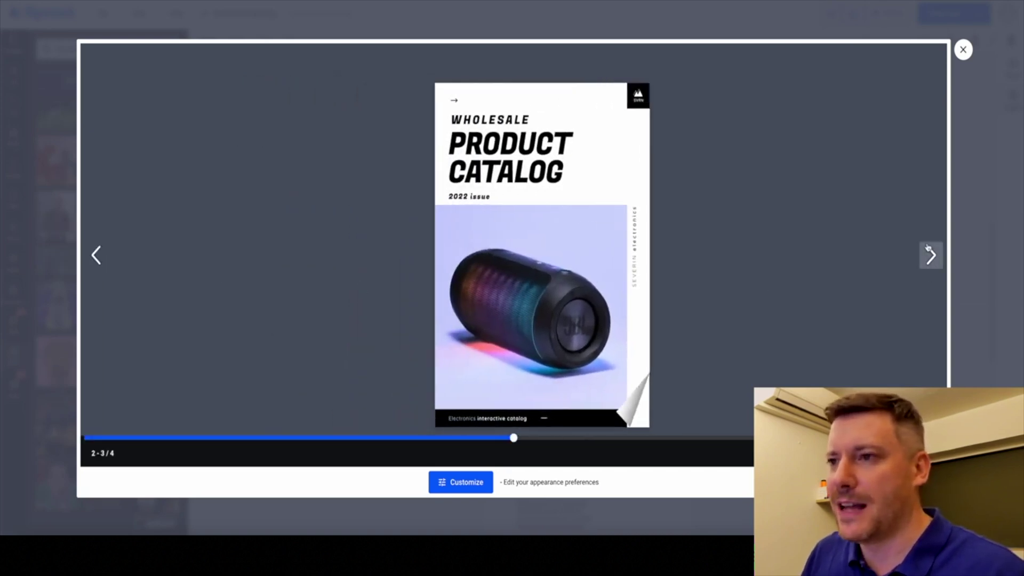